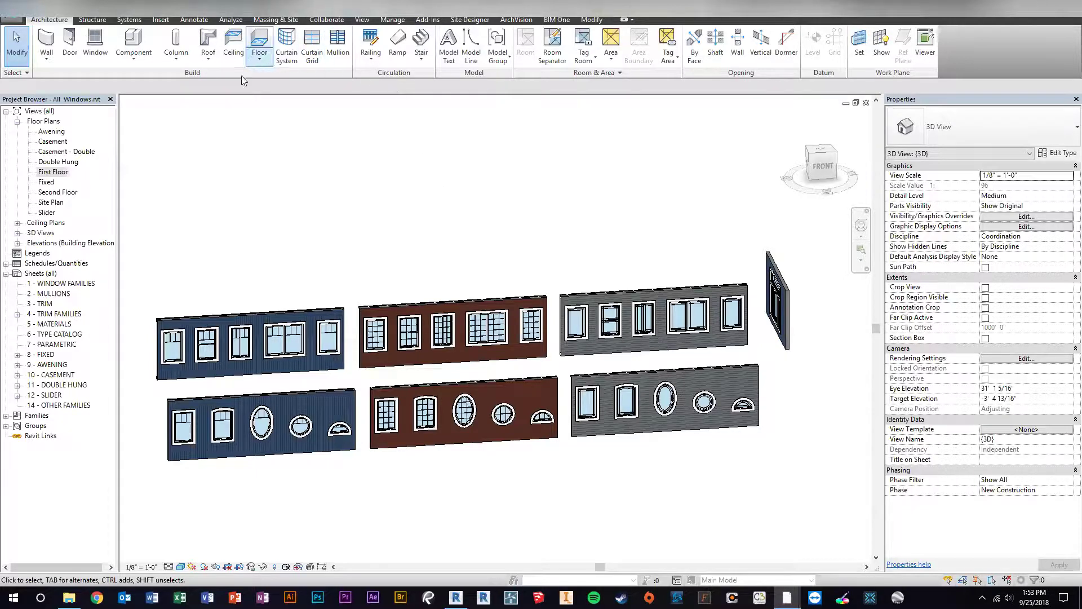
Load the family Window - Colonial - Awening.rfa from the 01 Colonial folder inside Windows 2017
left_click(161, 21)
left_click(349, 57)
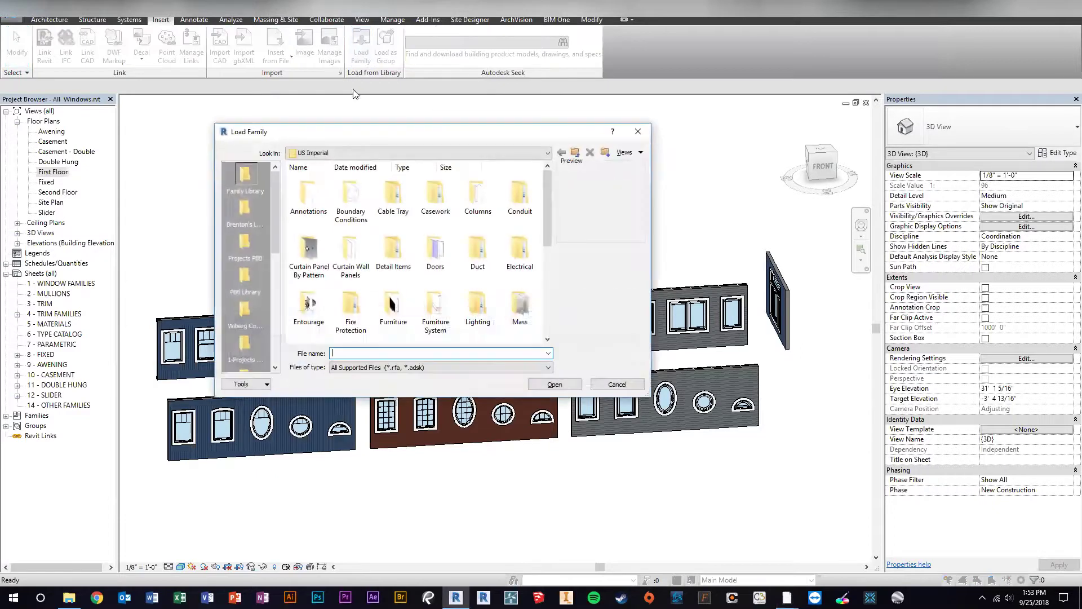
left_click(252, 352)
double_click(436, 195)
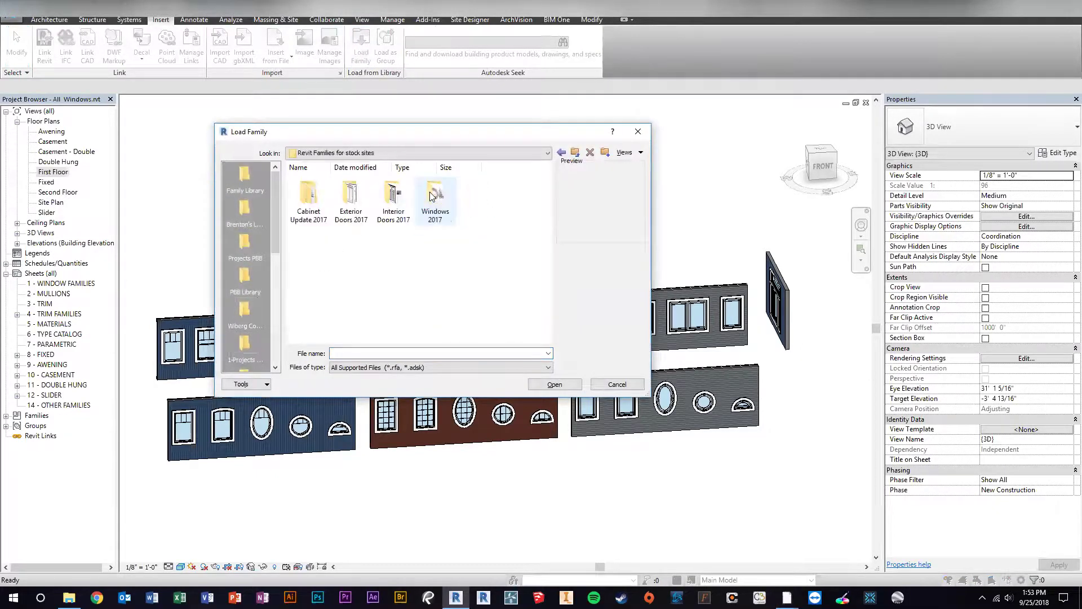
double_click(435, 194)
double_click(309, 193)
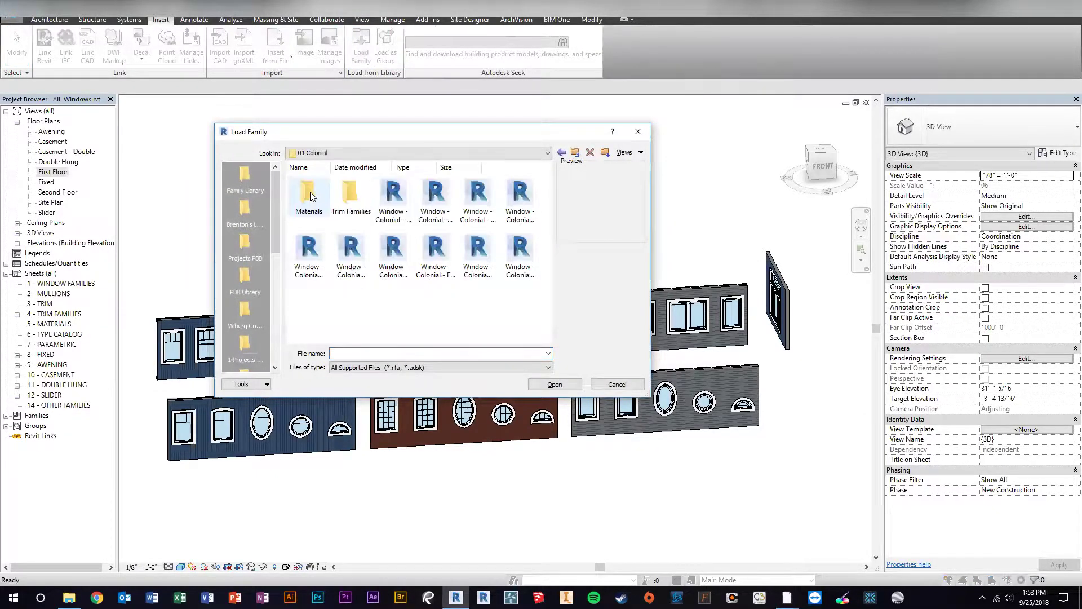
left_click(392, 198)
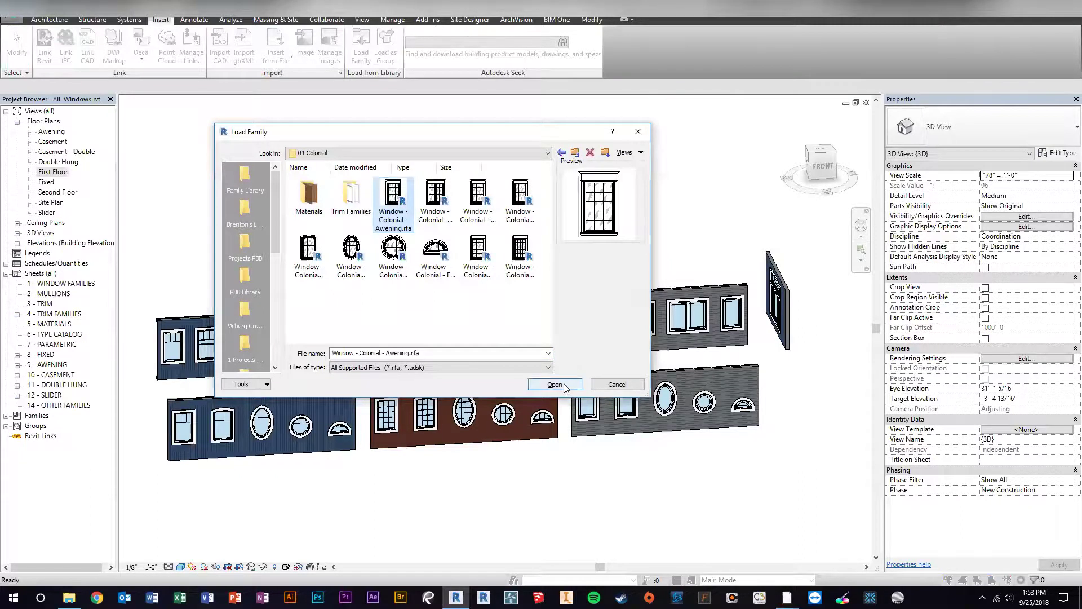
left_click(562, 385)
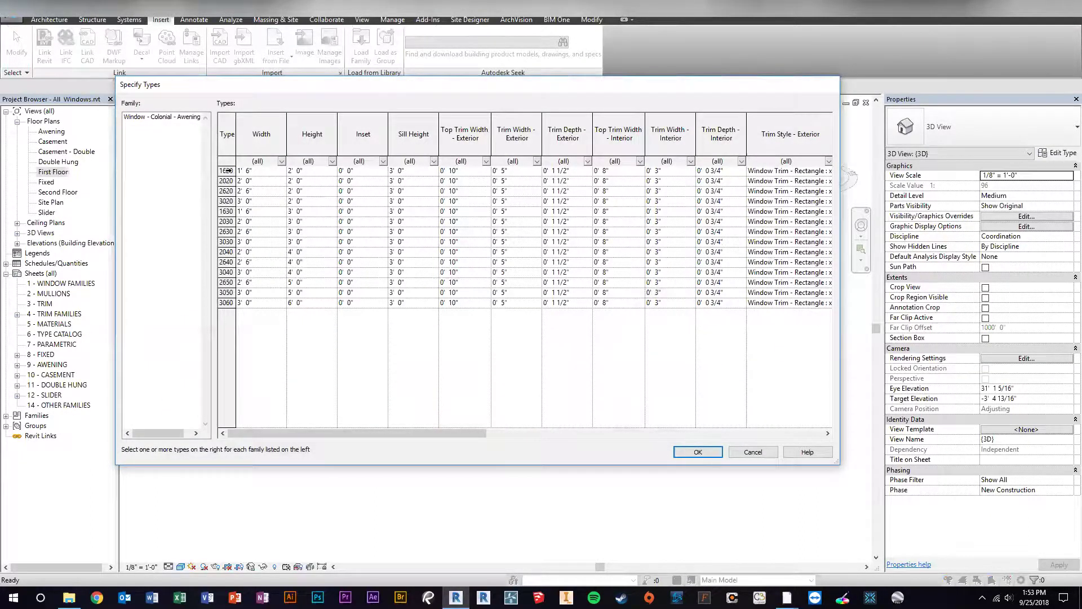
Choose the consecutive types 2620 through 2630 in the Window - Colonial - Awening type catalog and load them
left_click_drag(228, 170, 227, 251)
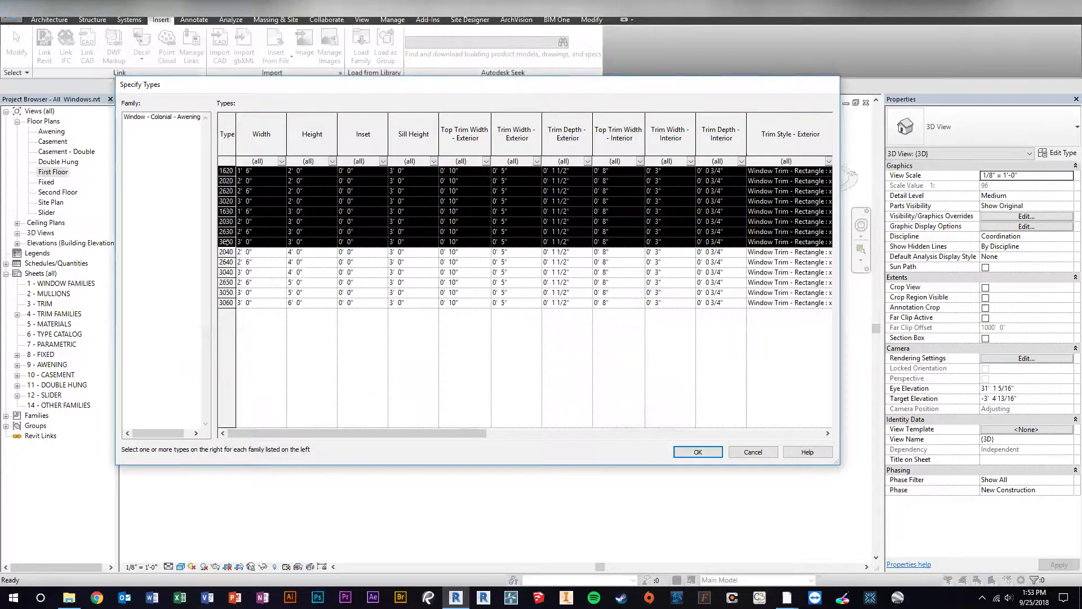
left_click(227, 211)
left_click_drag(223, 191, 227, 231)
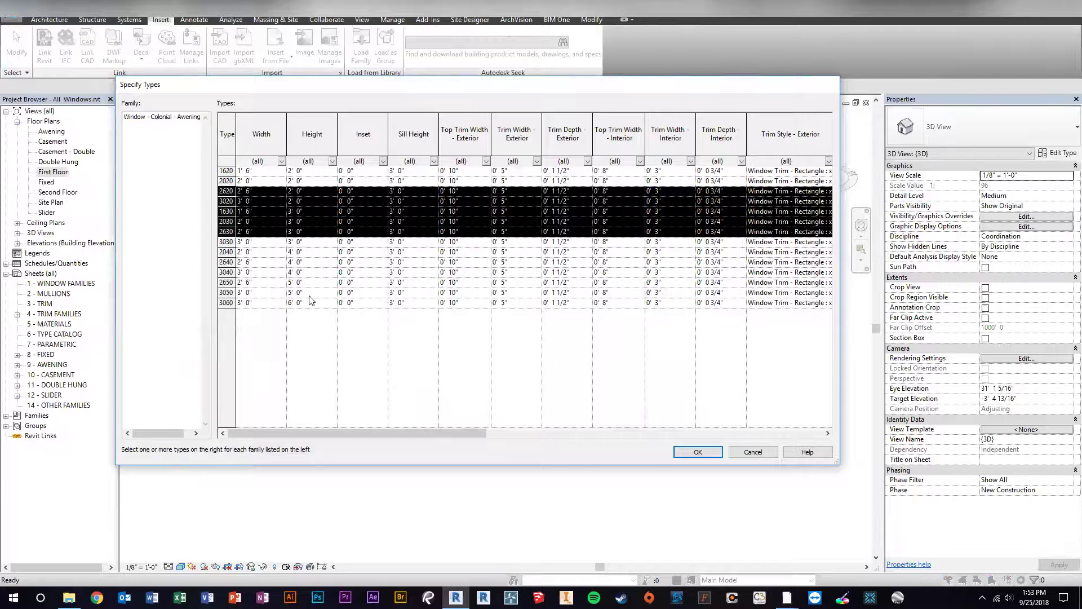
left_click(689, 450)
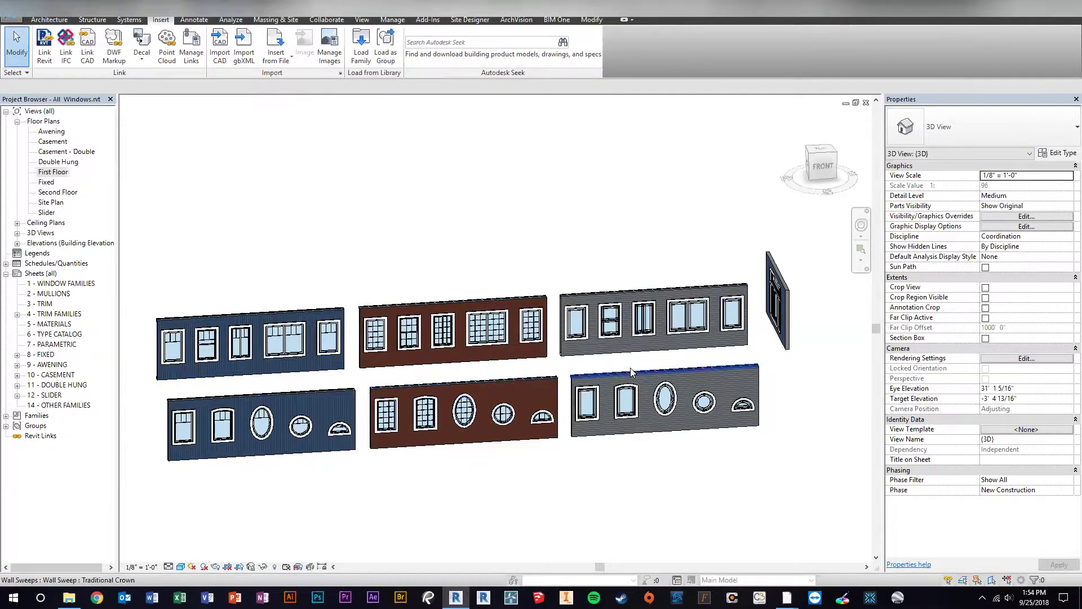
Examine the window styles on the gray, blue and brick sample walls in the 3D view
scroll(630, 368, "up", 1)
scroll(631, 368, "up", 3)
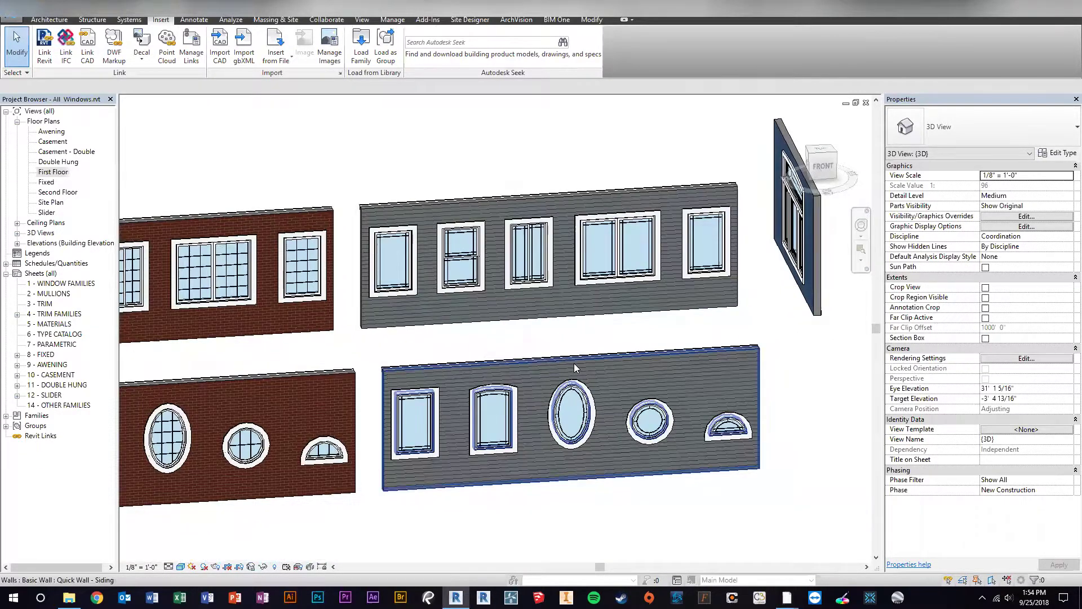
middle_click_drag(320, 380, 598, 346)
middle_click_drag(338, 335, 504, 301)
middle_click_drag(340, 287, 518, 276)
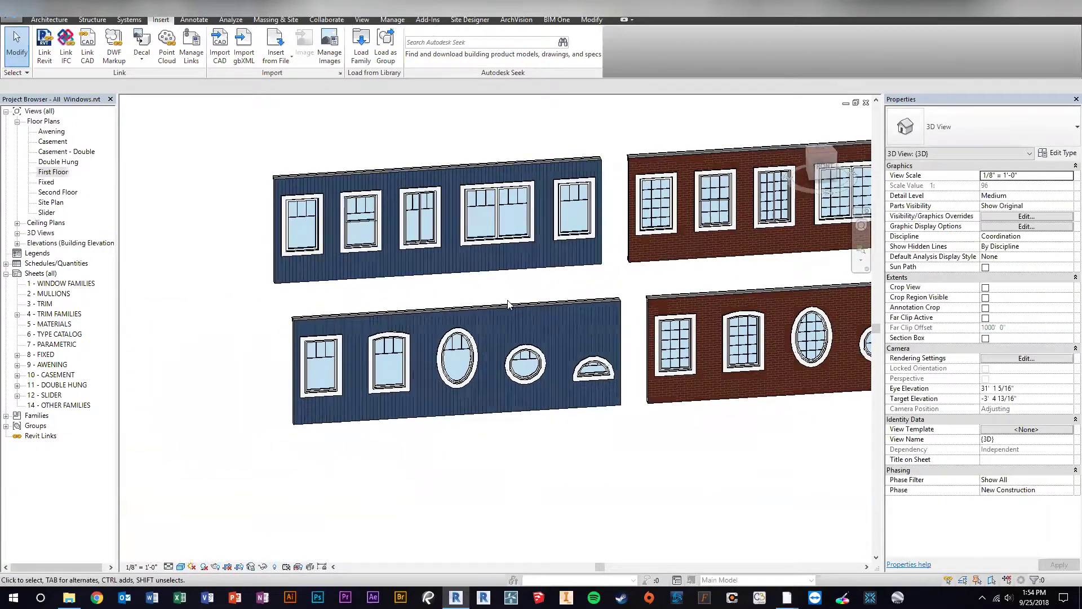
middle_click_drag(645, 288, 447, 331)
middle_click_drag(567, 316, 476, 316)
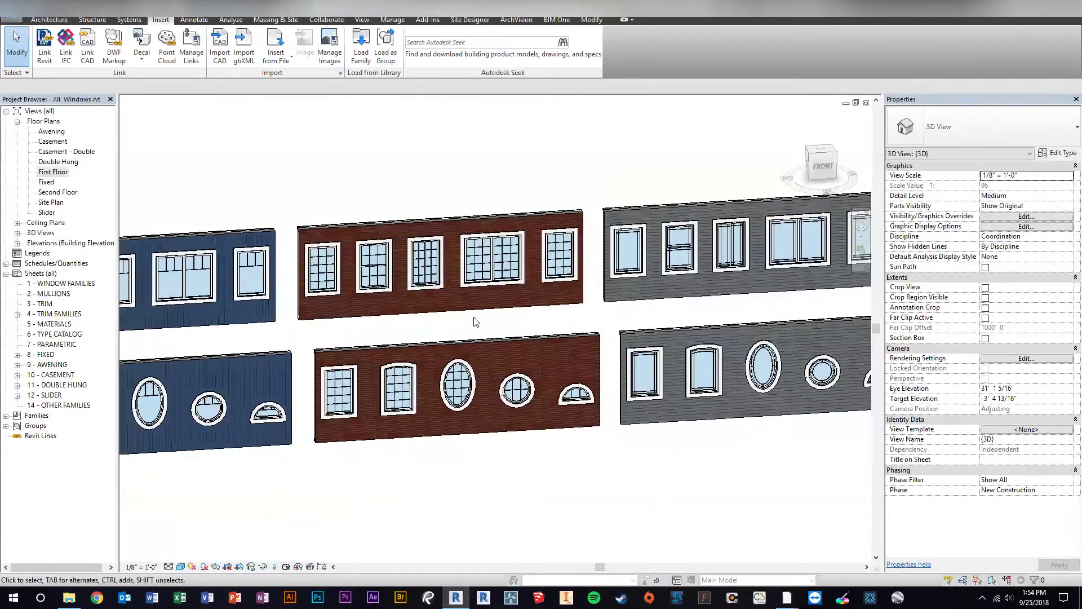
scroll(475, 316, "down", 2)
Open the type properties of the Prairie double casement window on the gray siding wall
left_click(724, 257)
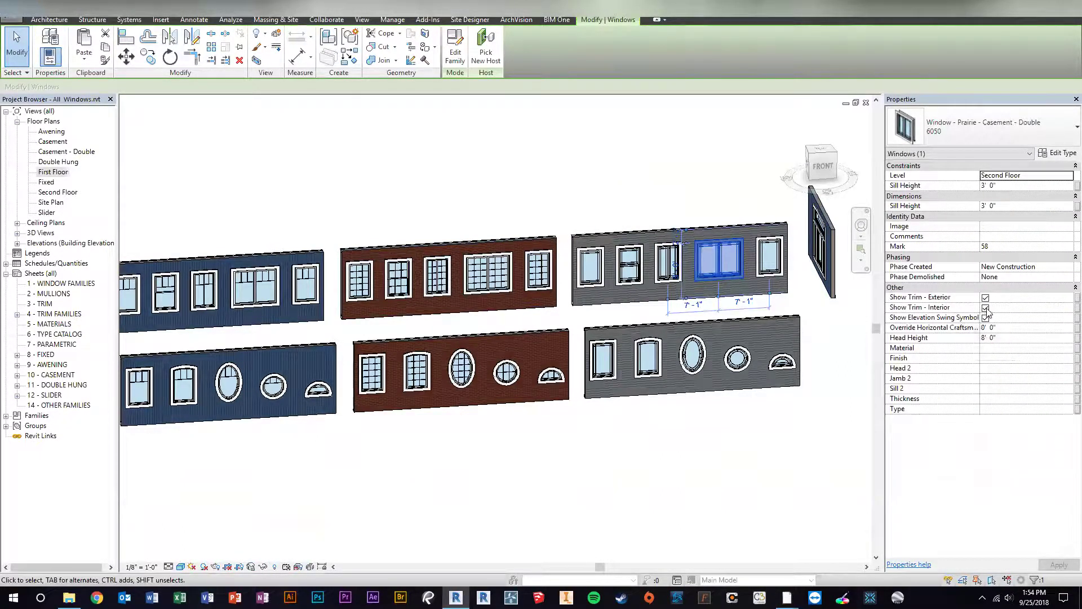
key("Escape")
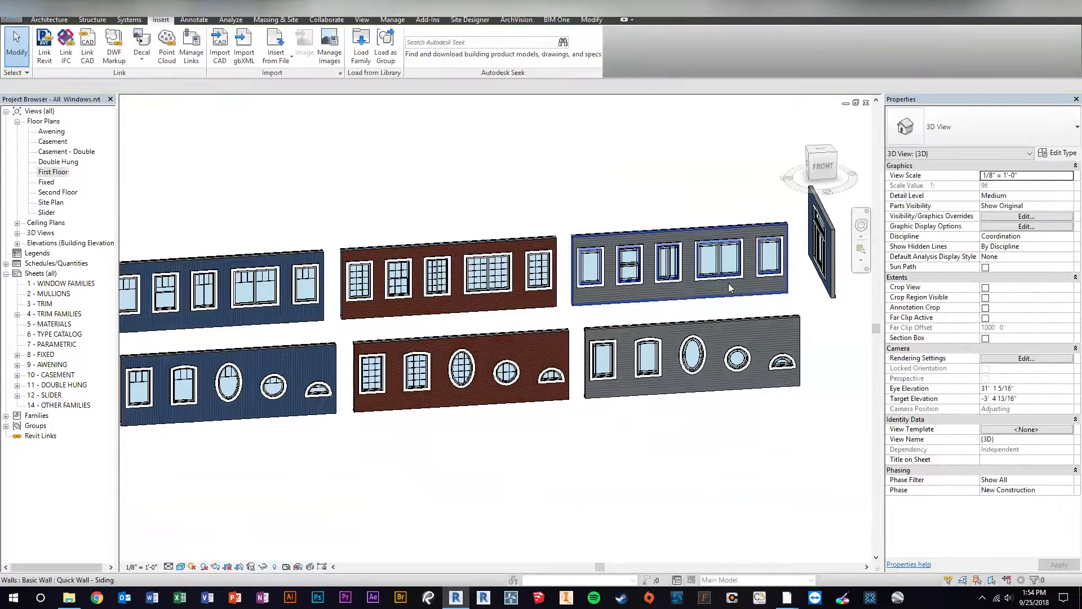
scroll(728, 283, "up", 3)
left_click(719, 257)
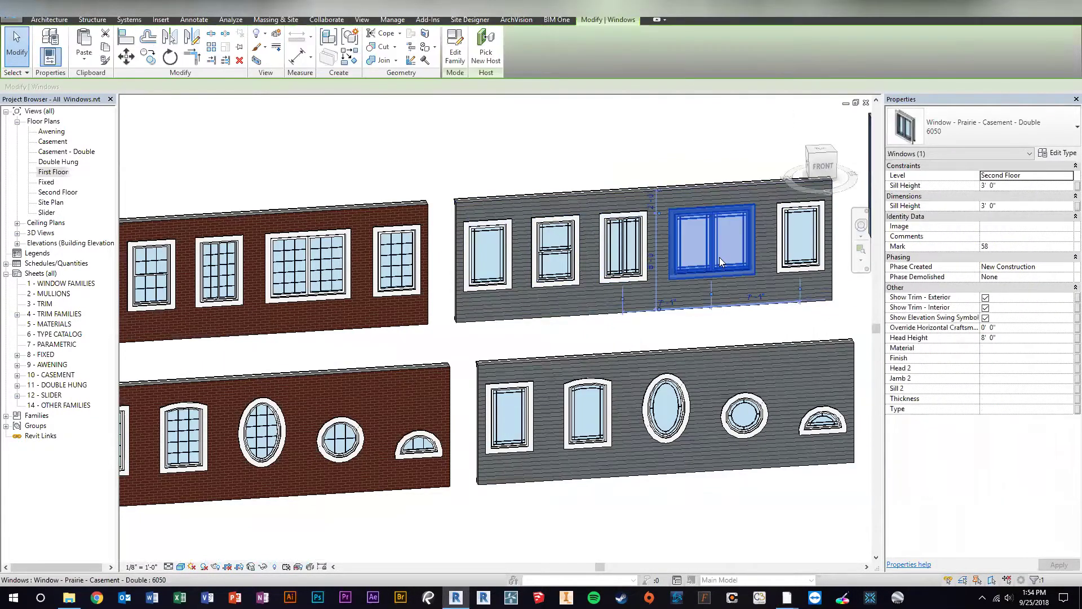
scroll(719, 257, "down", 3)
left_click(1063, 153)
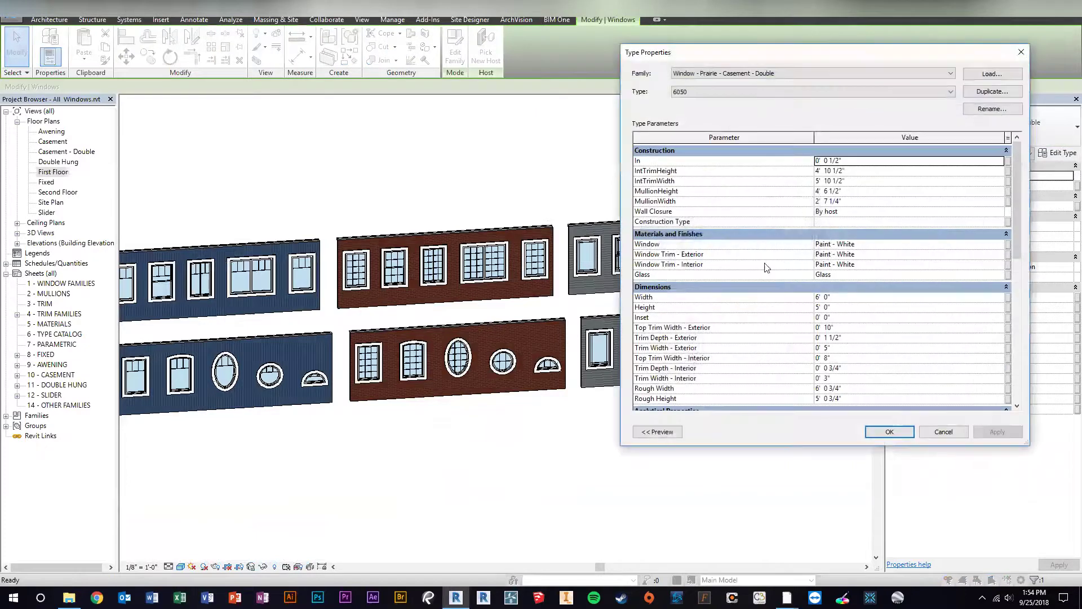
Review the window's type parameters, collapsing the Identity Data, Analytical Properties and Construction groups
scroll(779, 321, "down", 5)
scroll(780, 321, "down", 6)
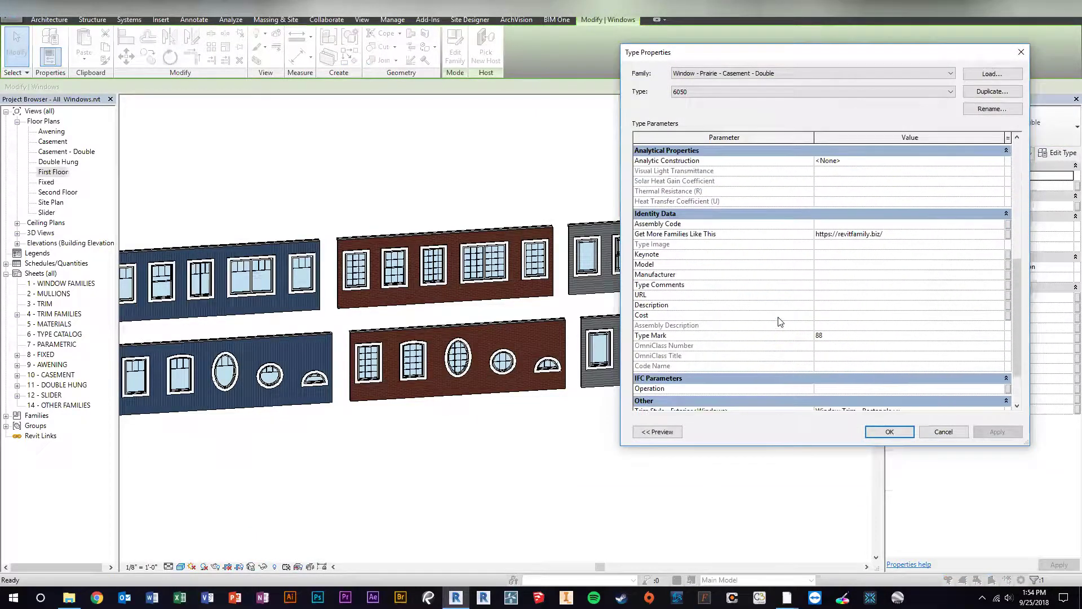
scroll(780, 321, "up", 2)
left_click(1005, 245)
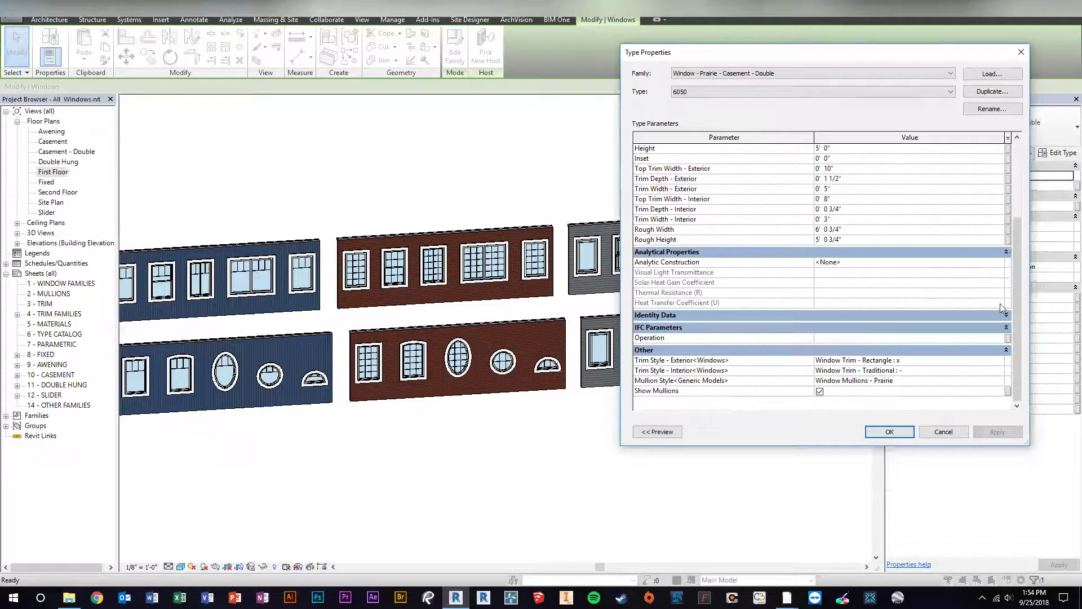
left_click(1007, 253)
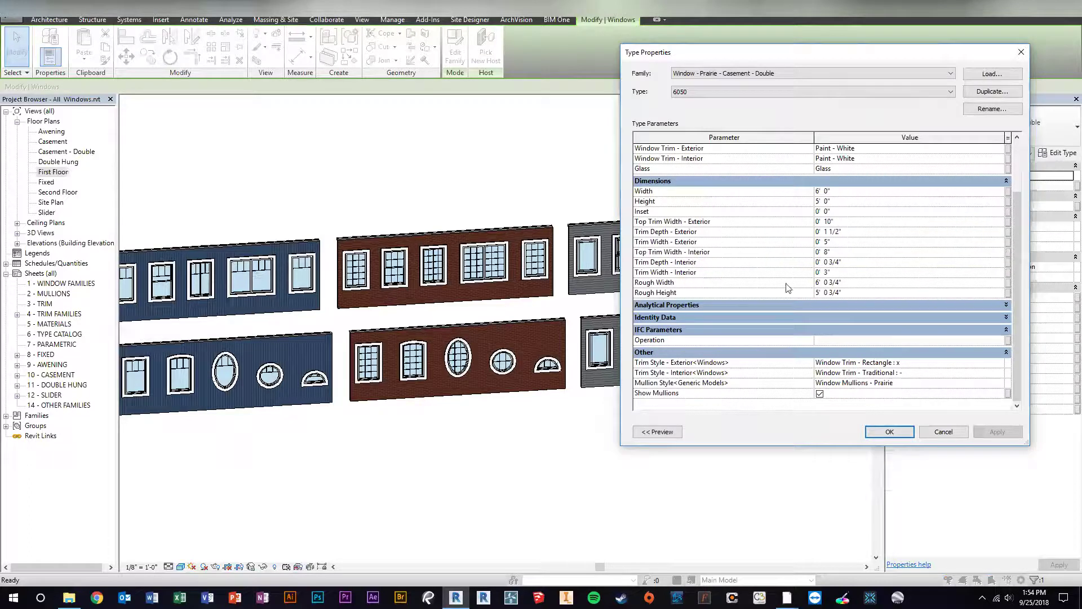
scroll(1009, 226, "up", 5)
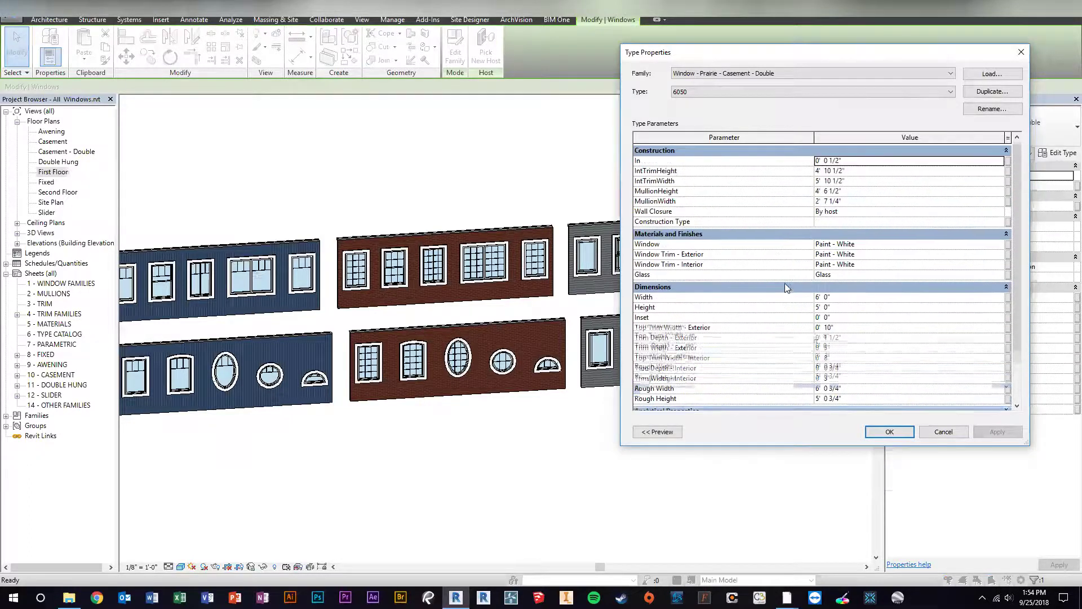
left_click(1007, 150)
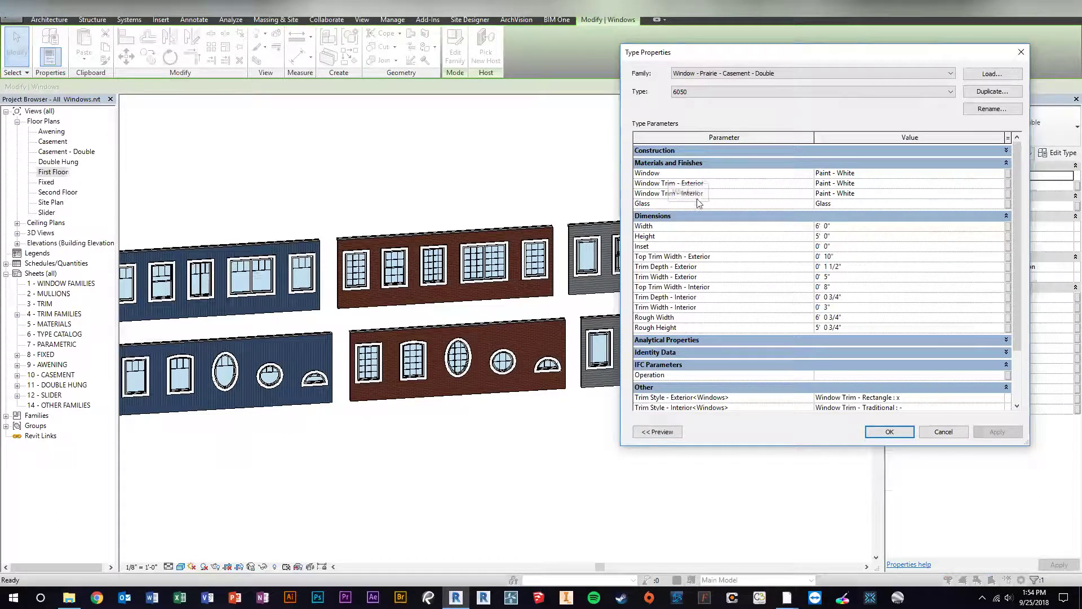
Collapse the IFC Parameters group and turn off Show Mullions for the 6050 double casement type
scroll(701, 289, "down", 2)
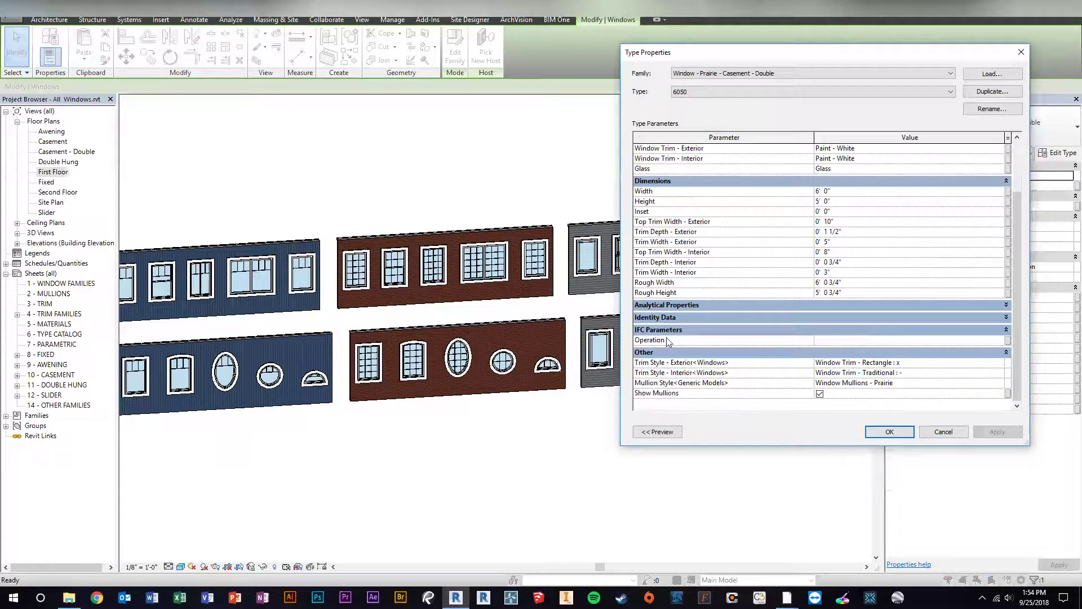
left_click(1007, 330)
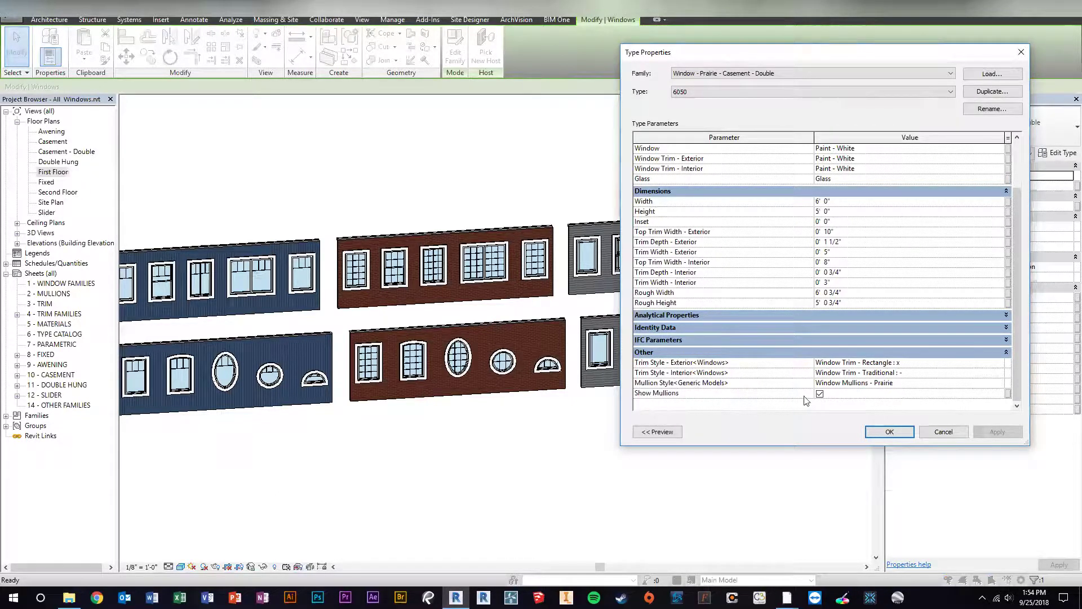
left_click(819, 394)
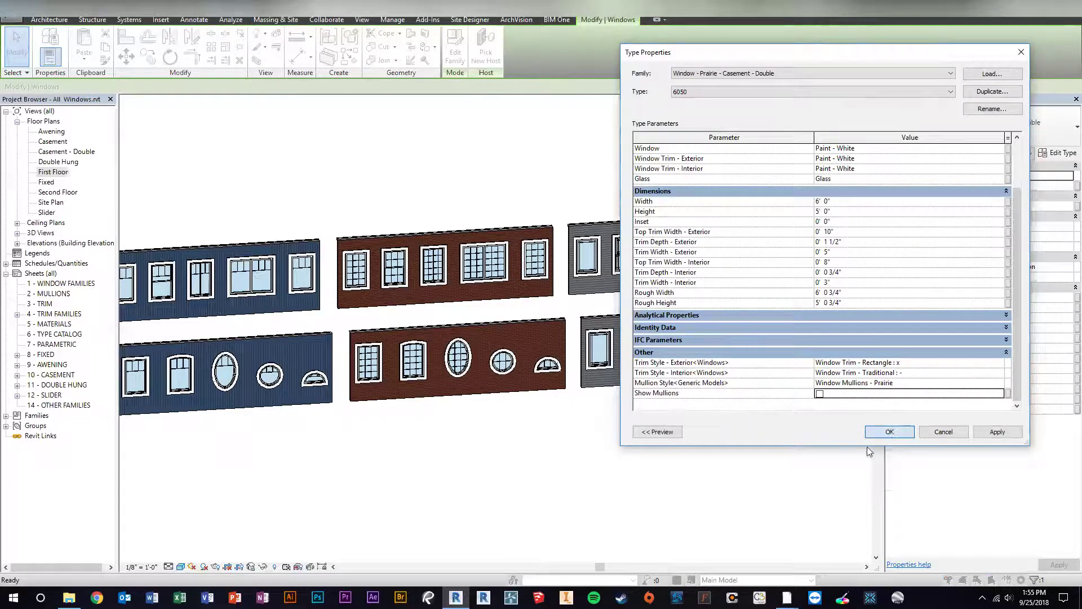
left_click(708, 465)
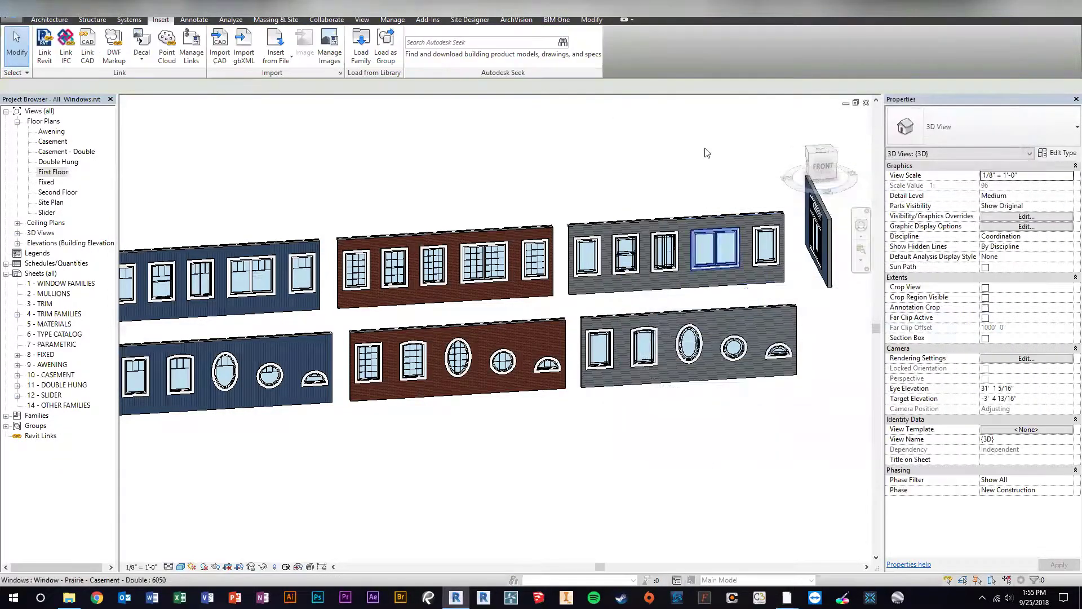
Examine the Prairie and Colonial windows on the gray and brick walls up close in the 3D view
scroll(725, 265, "down", 2)
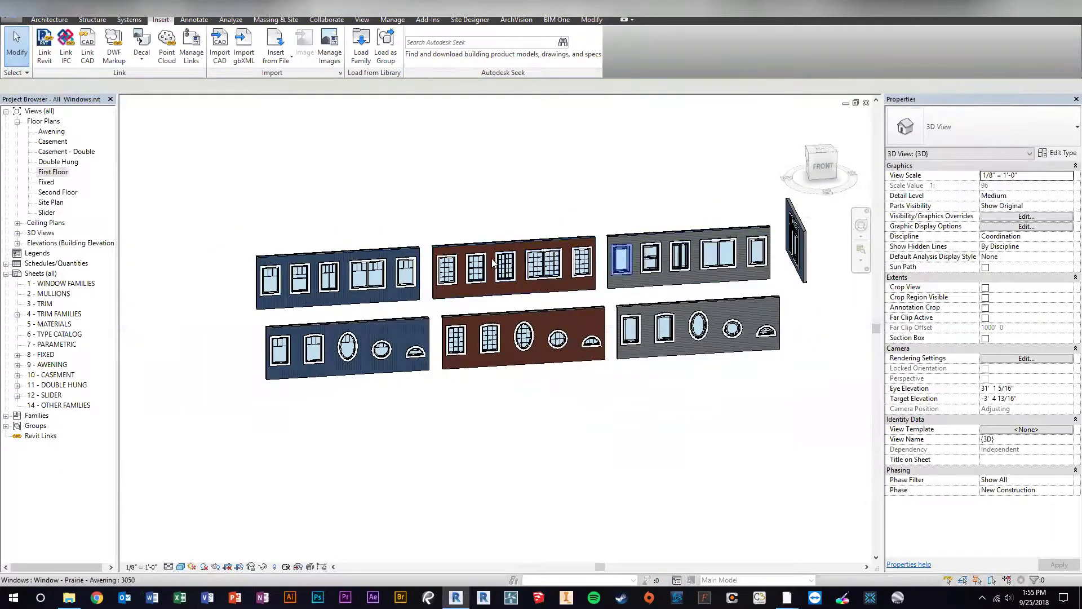
scroll(705, 304, "up", 2)
middle_click_drag(544, 310, 569, 315)
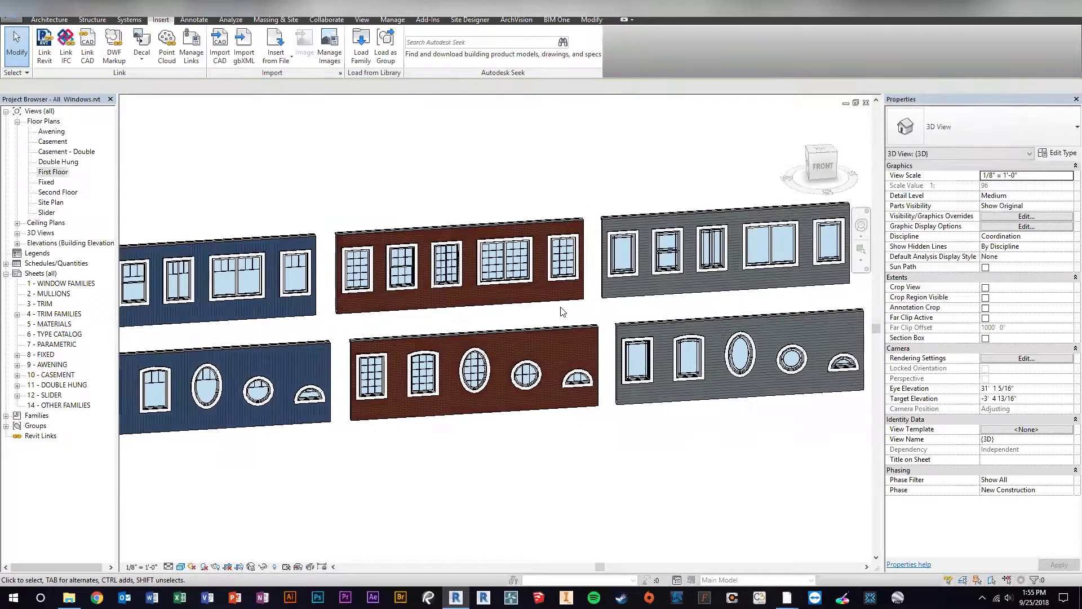
scroll(764, 254, "up", 2)
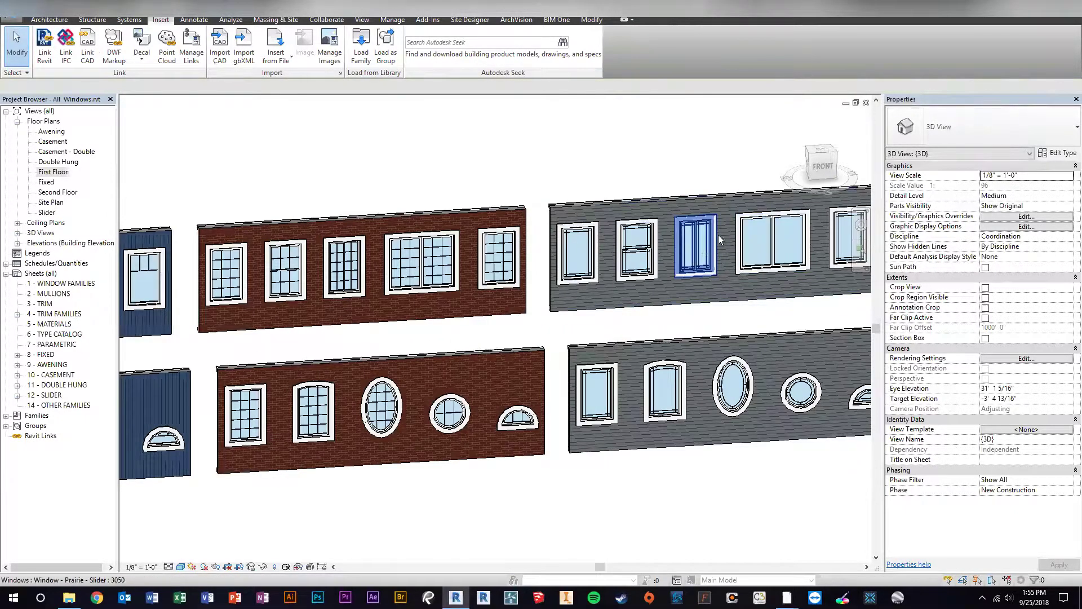
middle_click_drag(654, 335, 516, 343)
scroll(507, 344, "down", 2)
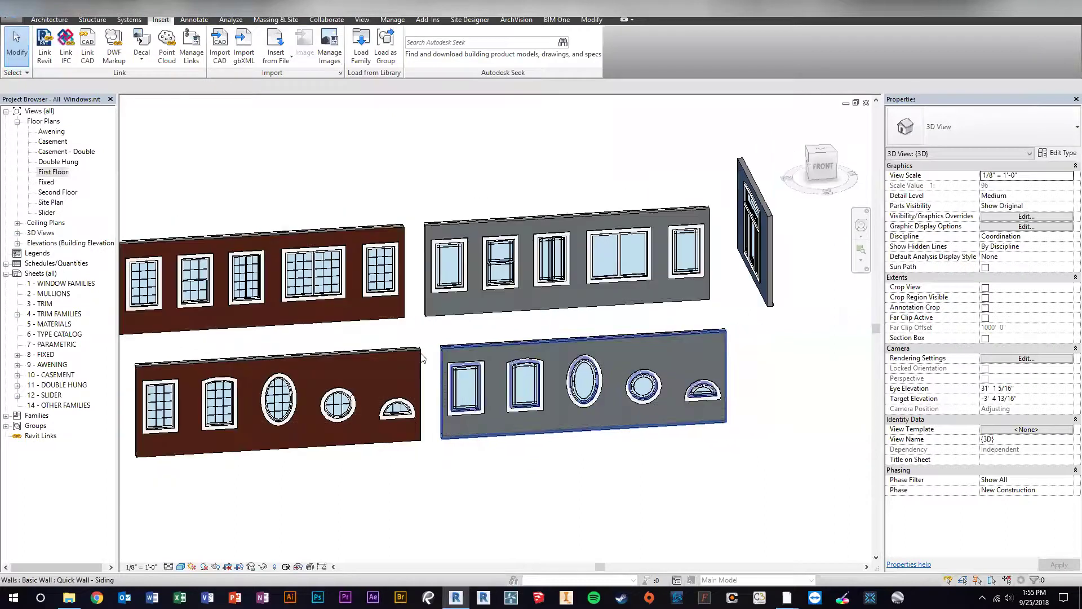
scroll(395, 335, "left", 5, "shift")
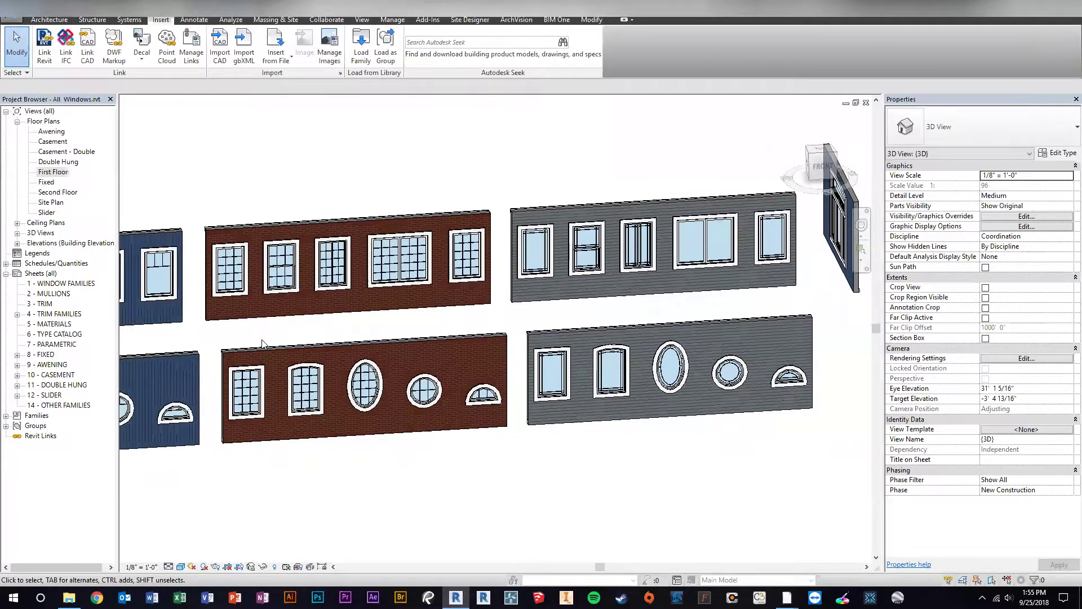
scroll(273, 362, "up", 2)
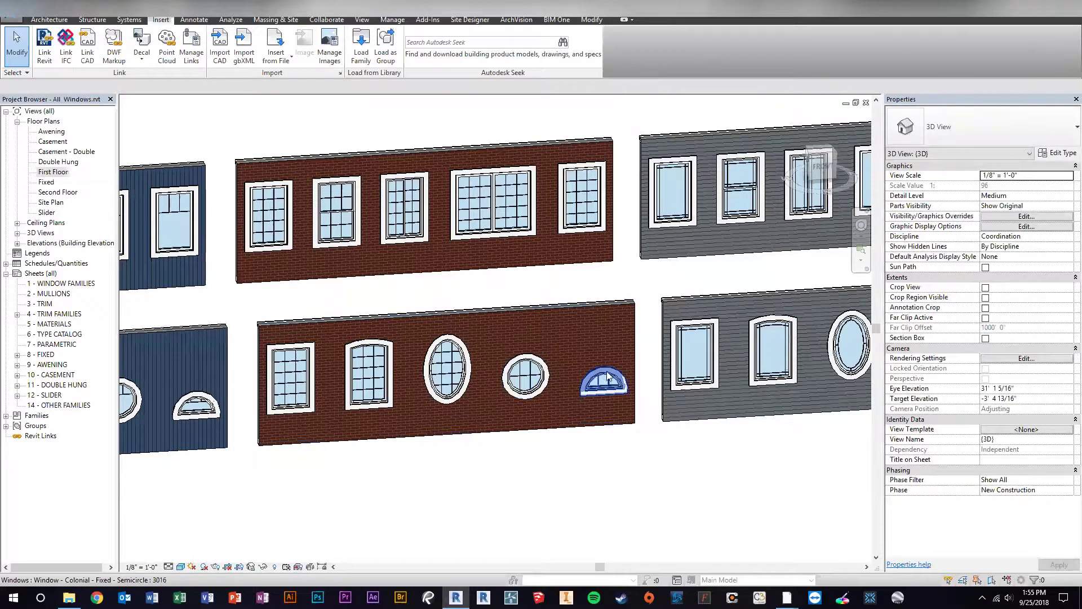
scroll(556, 369, "down", 2)
scroll(459, 329, "up", 2)
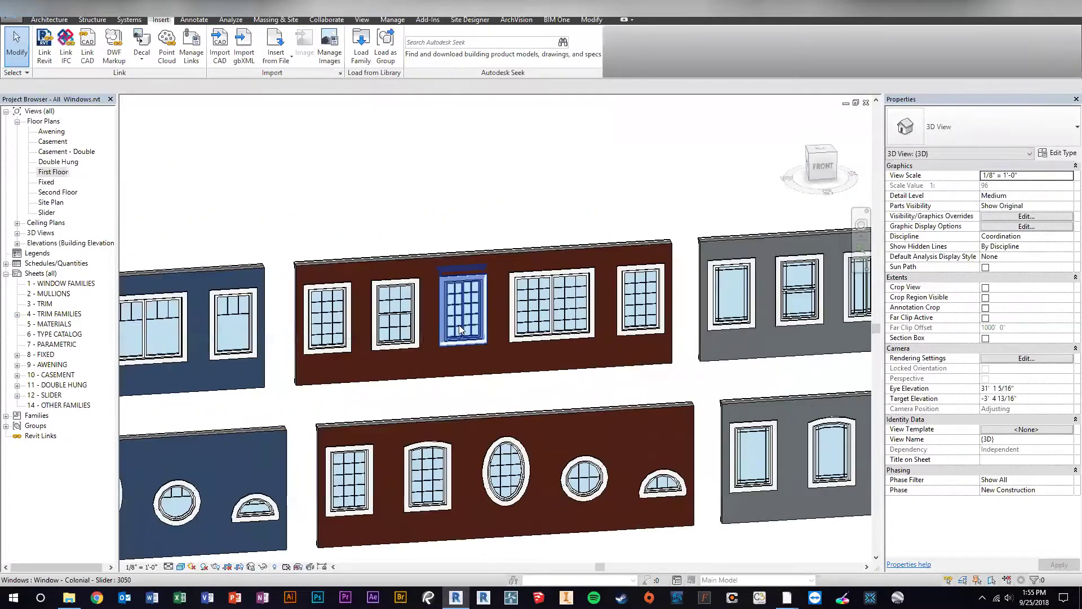
scroll(460, 330, "up", 3)
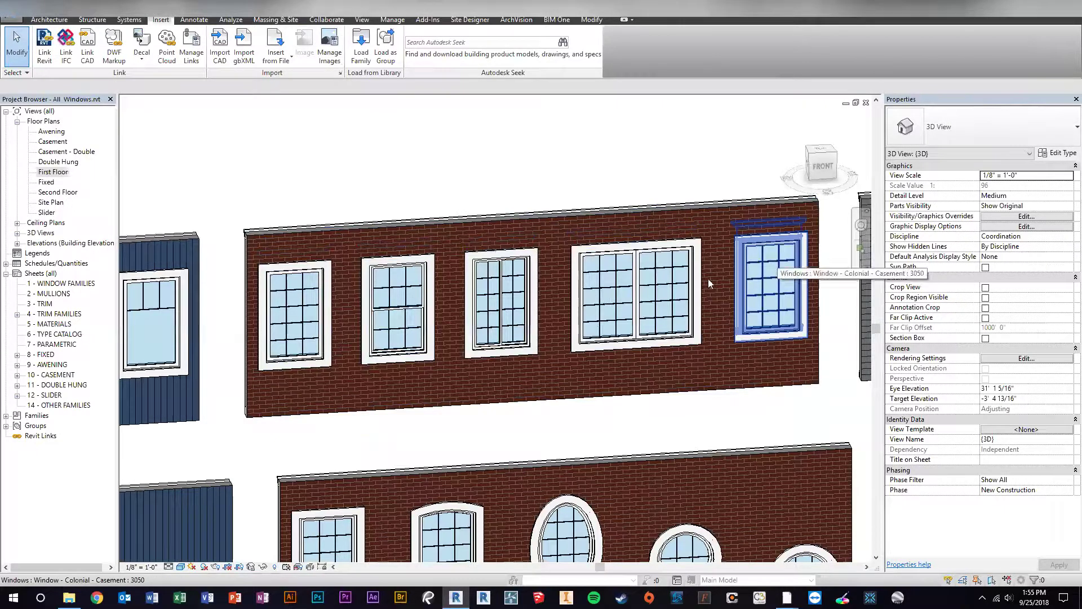
Open the First Floor plan to view its windows and switch to the Second Floor plan
double_click(52, 172)
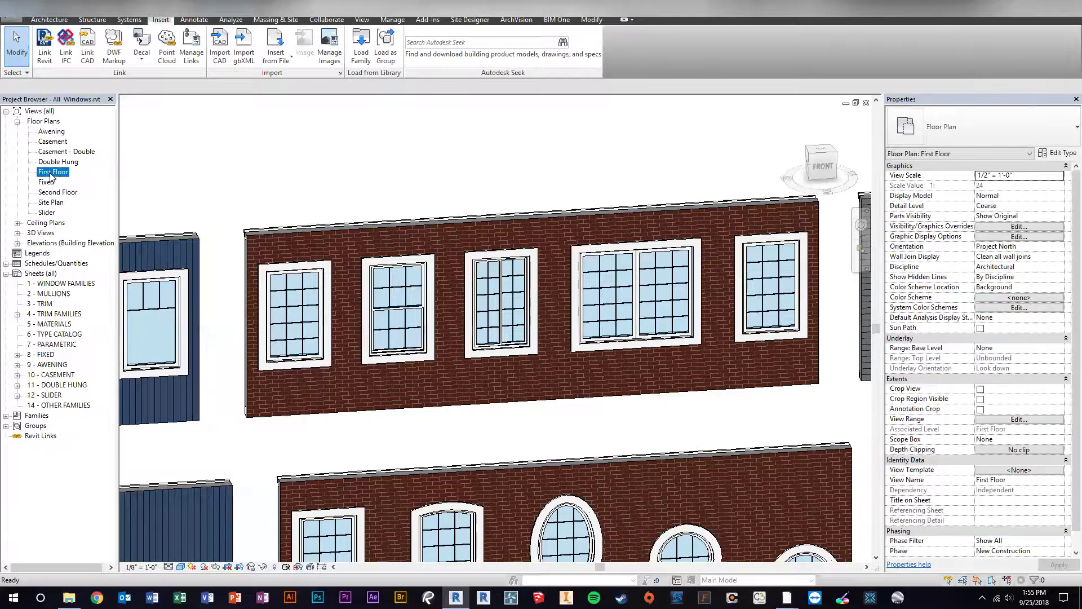
scroll(249, 371, "up", 4)
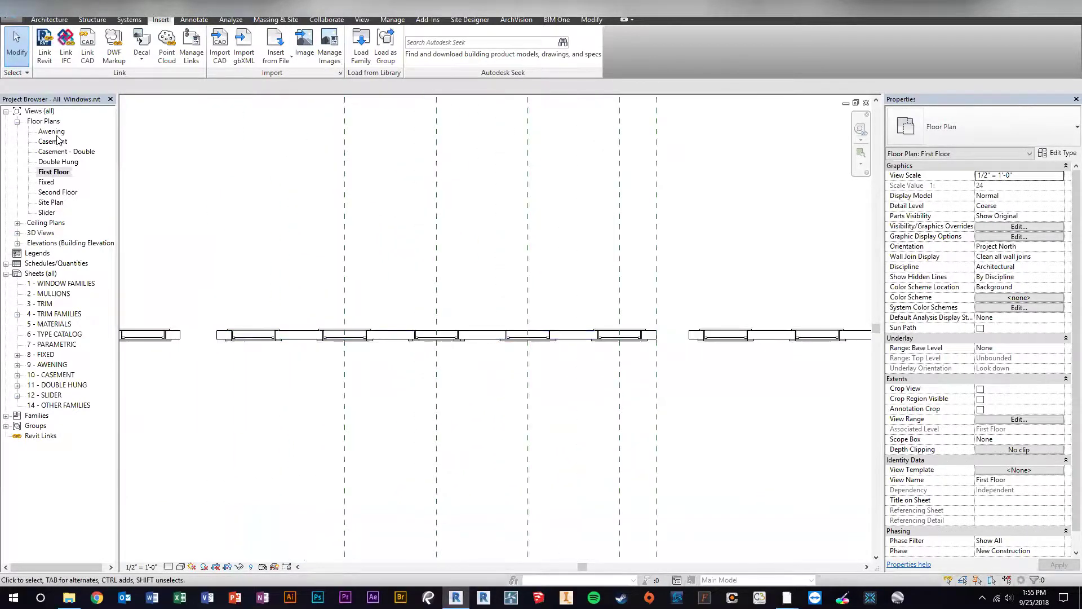
double_click(56, 193)
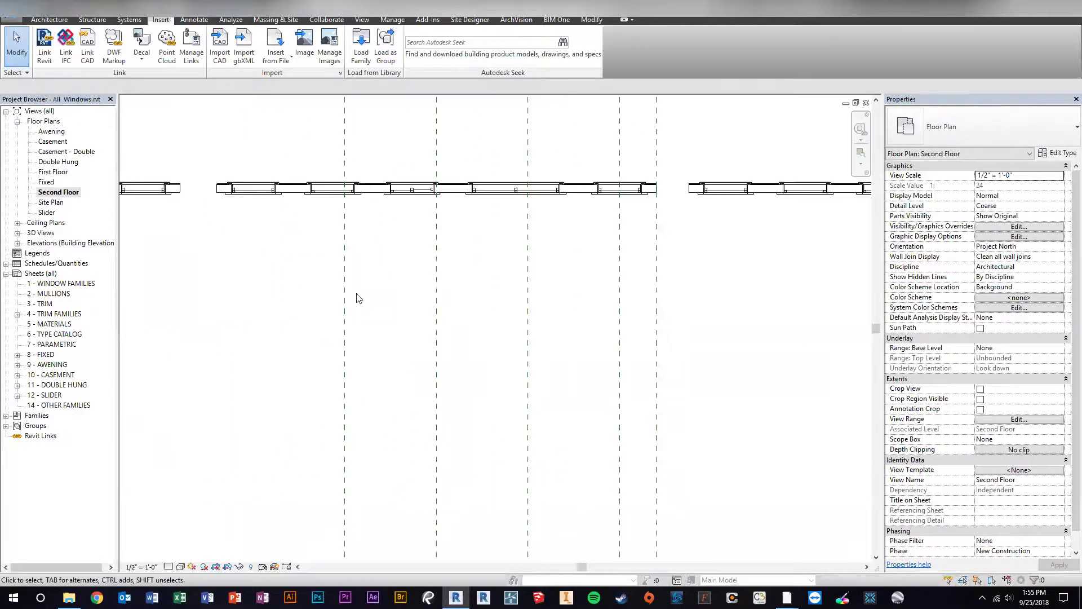
Examine the windows along the wall in the Second Floor plan up close, including their frames, trim and sliding sashes
scroll(496, 333, "up", 2)
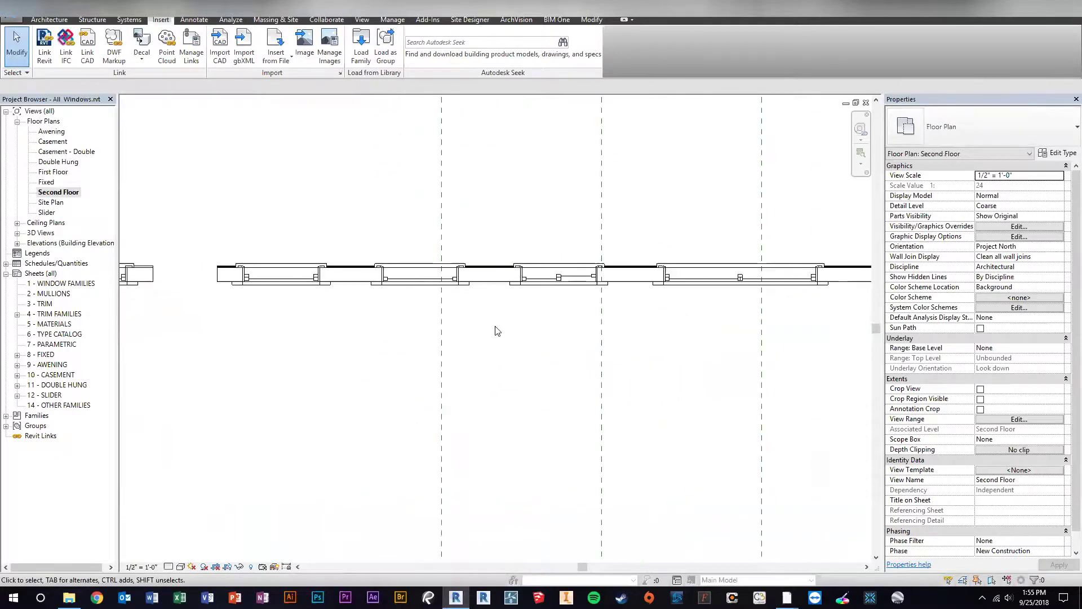
scroll(507, 355, "up", 2)
scroll(285, 308, "up", 5)
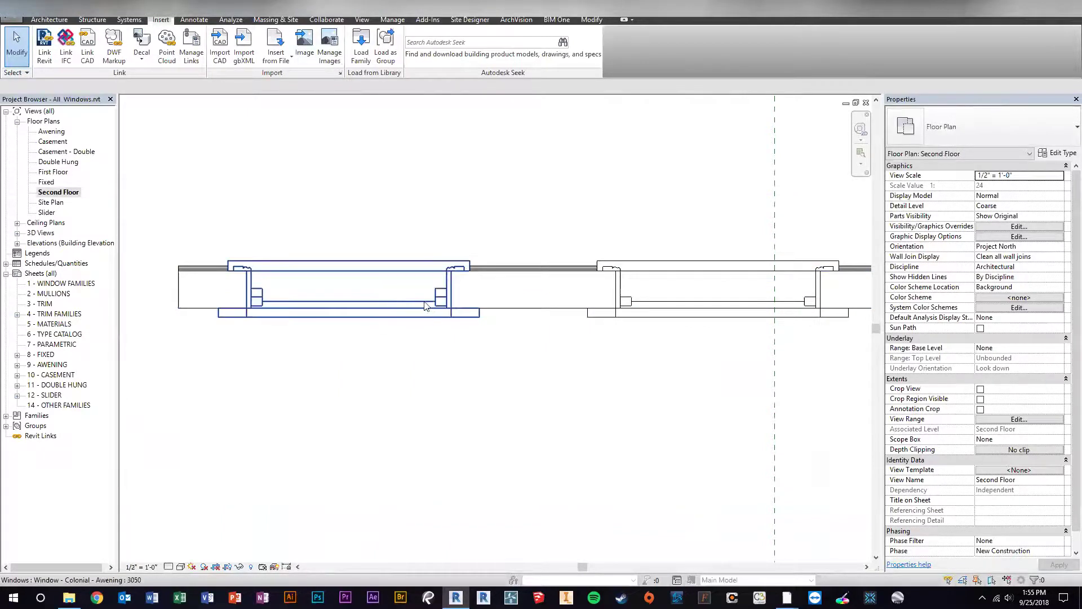
scroll(507, 324, "down", 3)
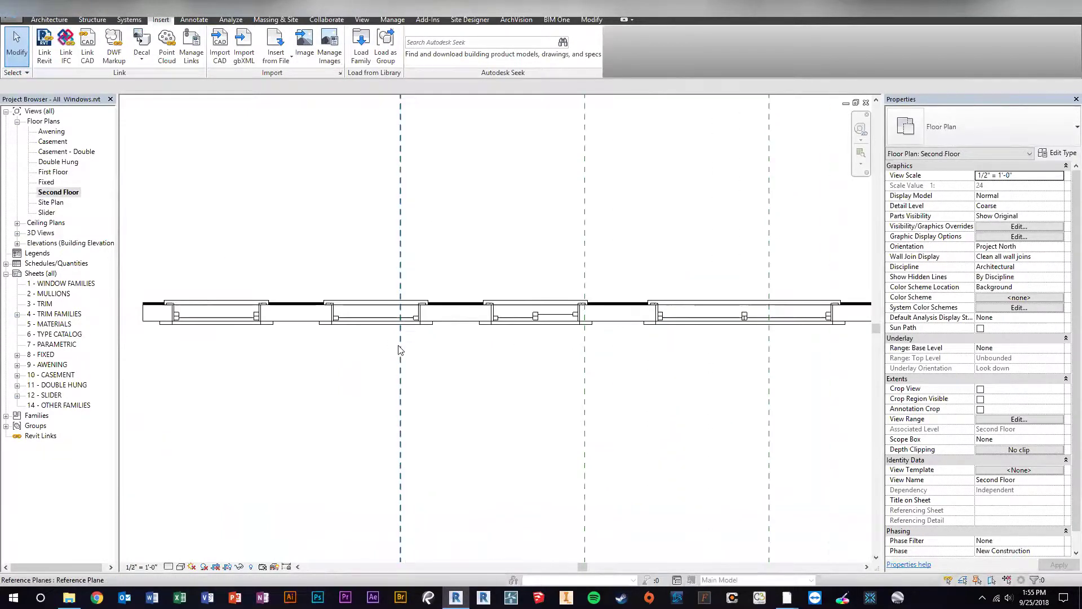
scroll(338, 327, "up", 3)
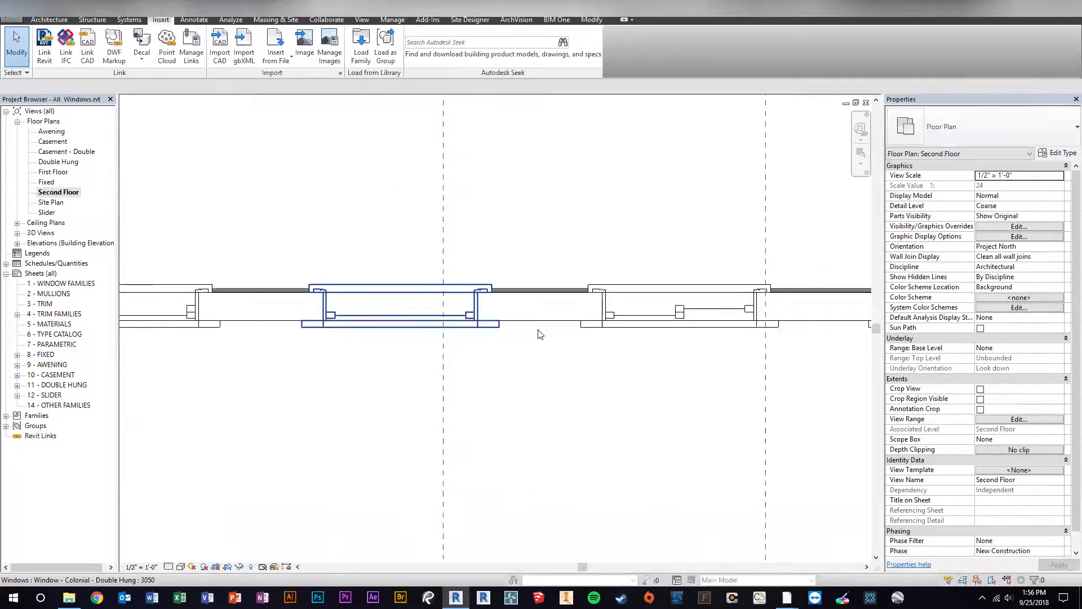
scroll(350, 355, "down", 2)
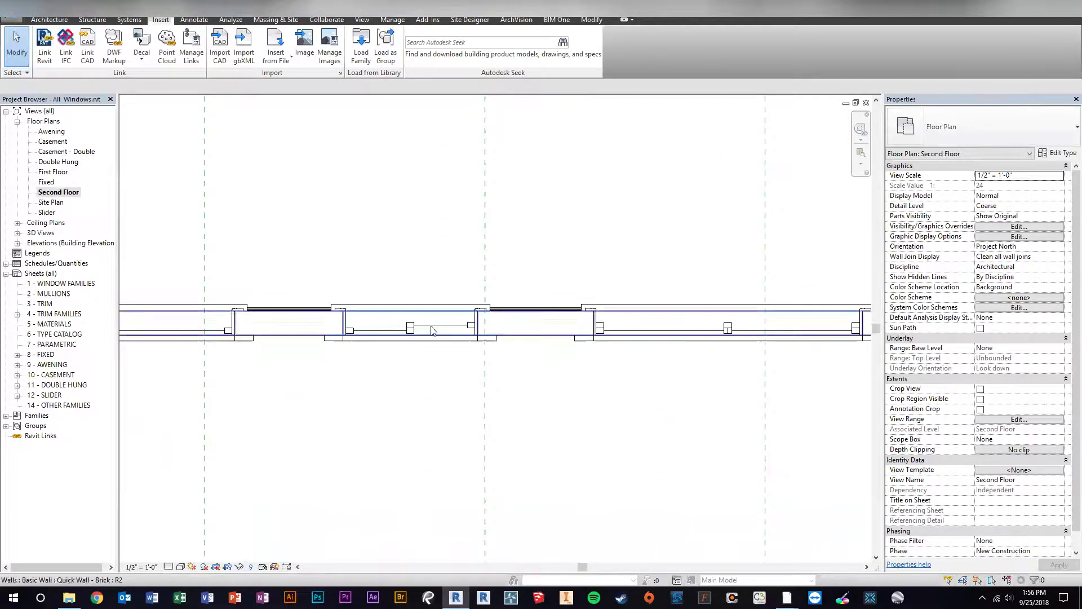
scroll(483, 345, "down", 2)
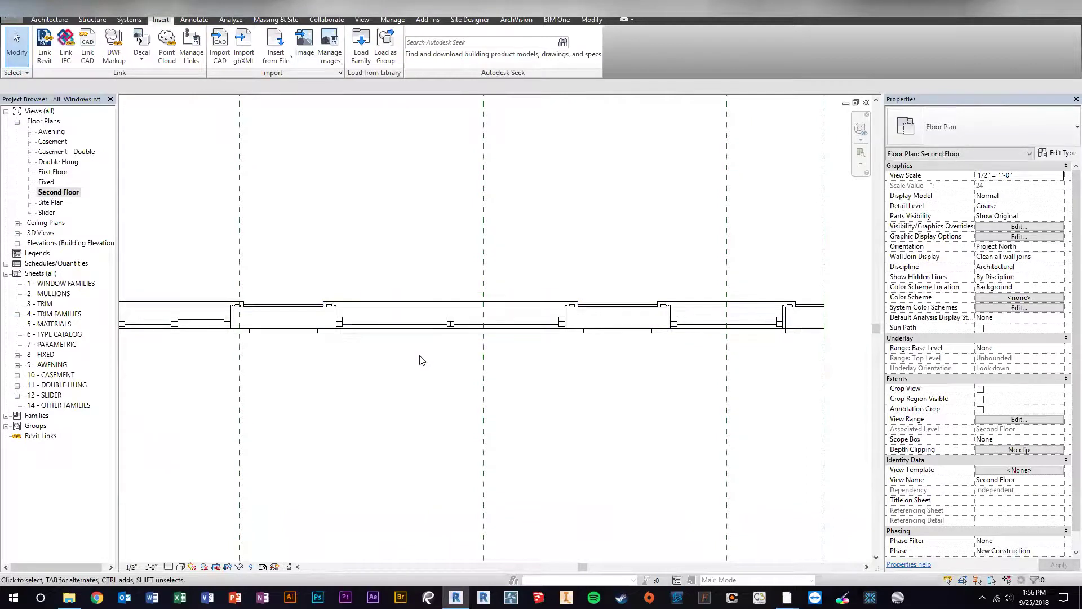
scroll(422, 360, "down", 6)
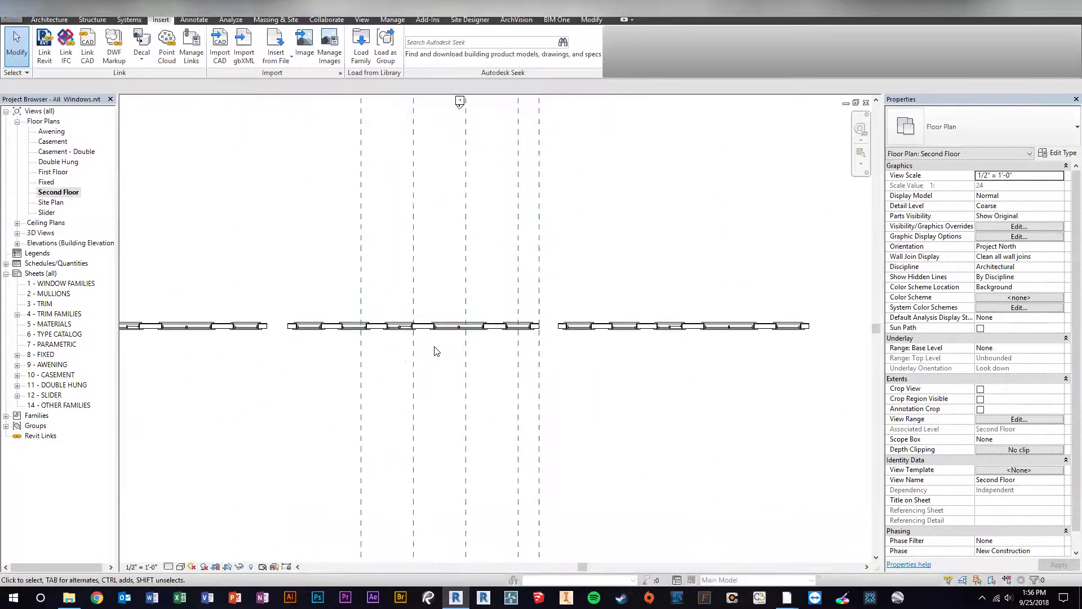
middle_click_drag(395, 351, 441, 335)
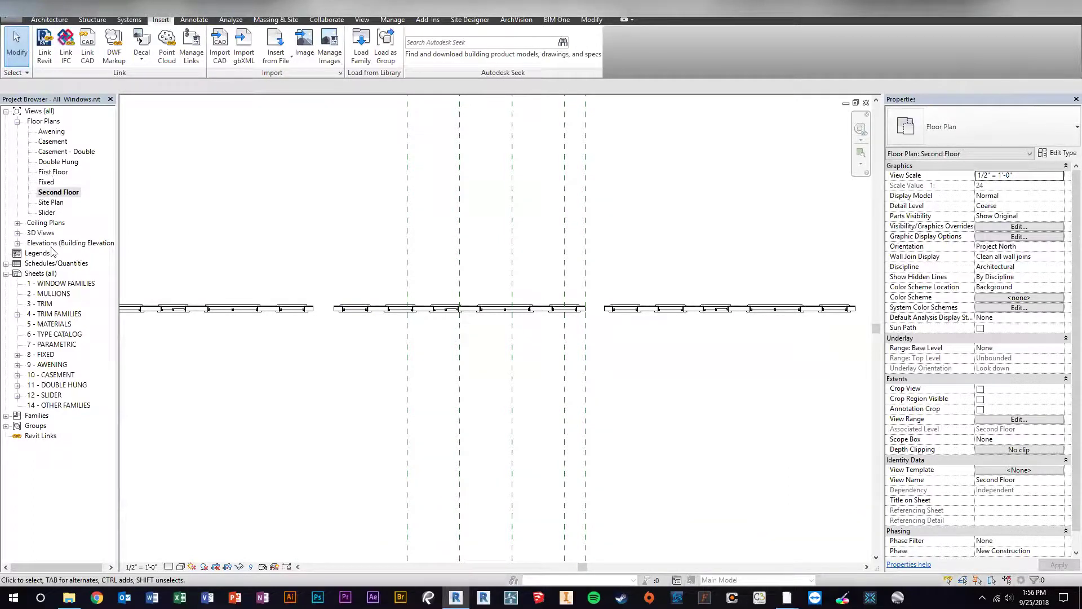
Open the South building elevation and show the upper windows on the brick wall up close
left_click(17, 244)
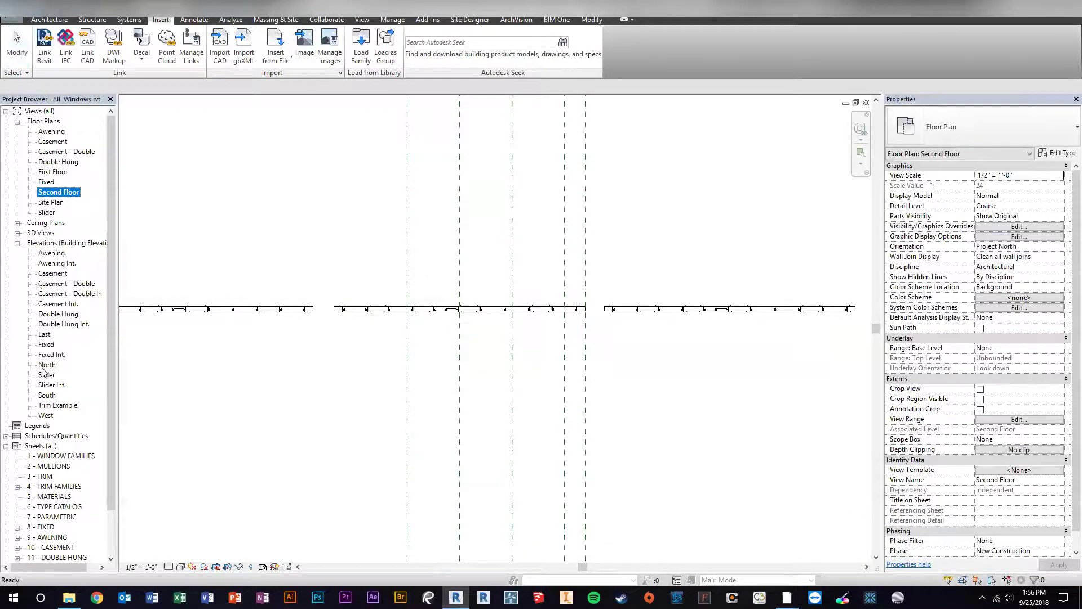
double_click(47, 396)
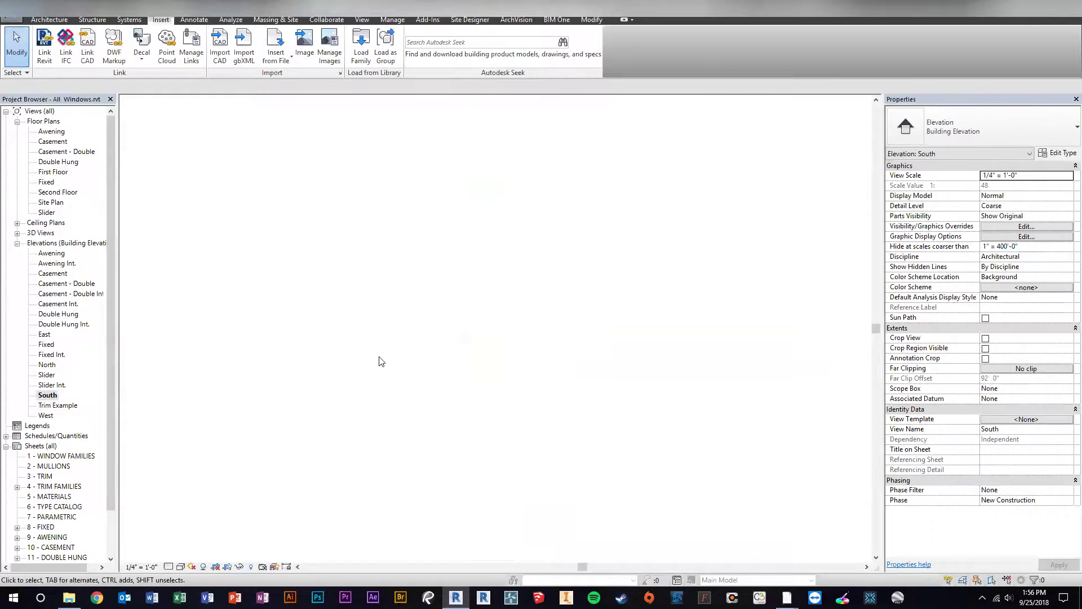
scroll(243, 308, "up", 3)
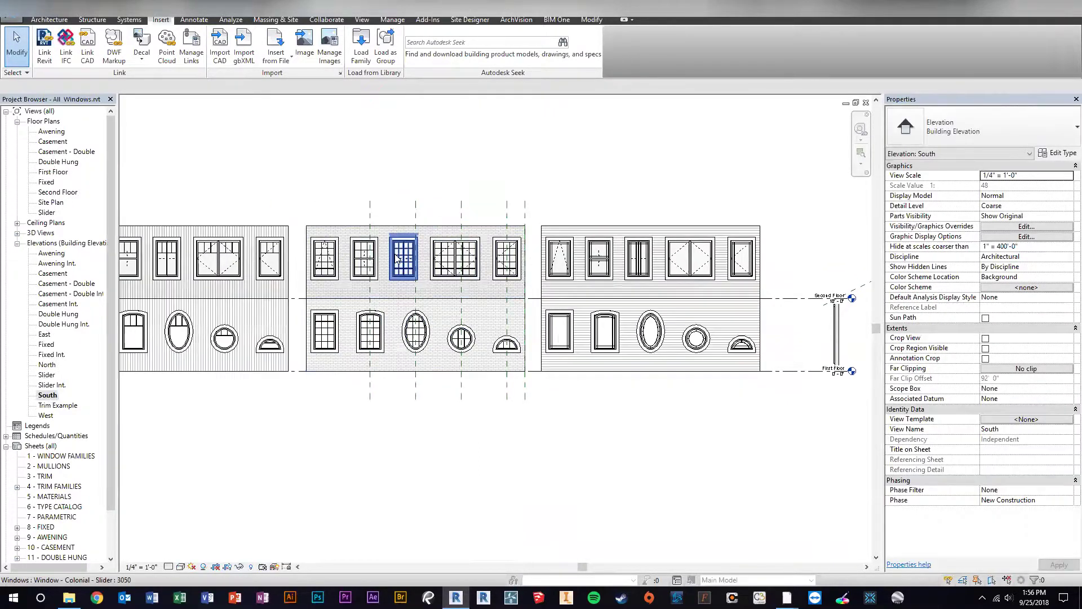
scroll(376, 313, "up", 3)
scroll(377, 313, "up", 2)
Turn off Show Elevation Slide Symbol for the Colonial slider and Colonial double hung windows on the brick wall
left_click(437, 214)
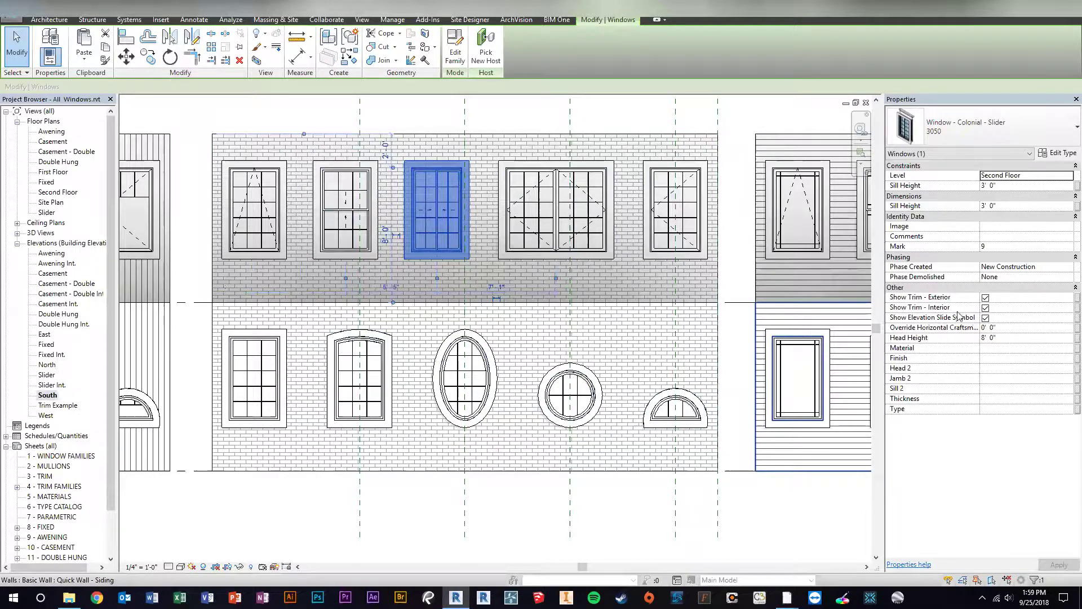
left_click(985, 318)
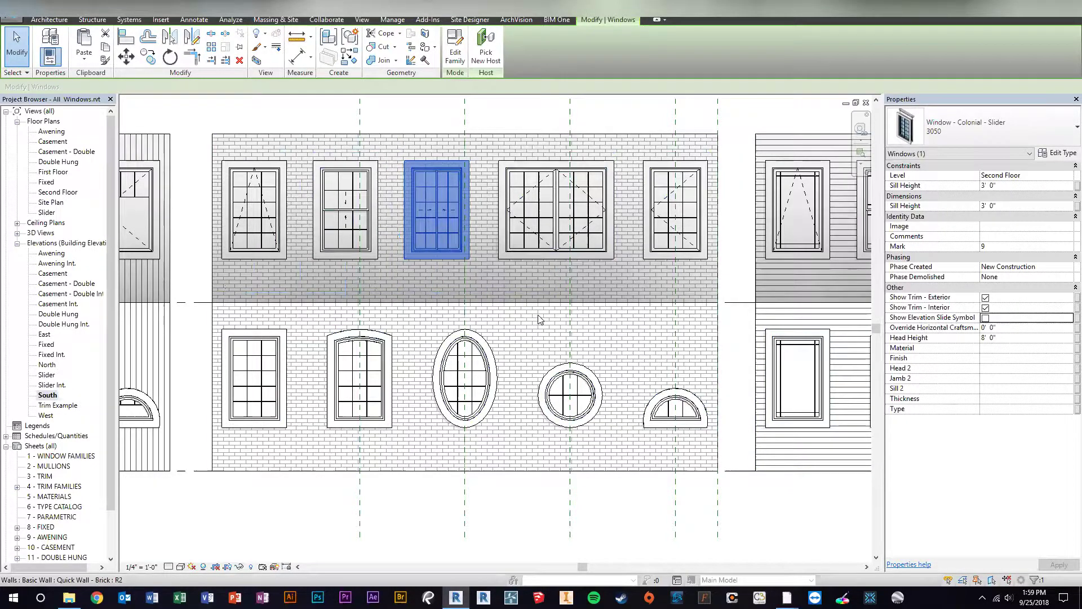
key("Escape")
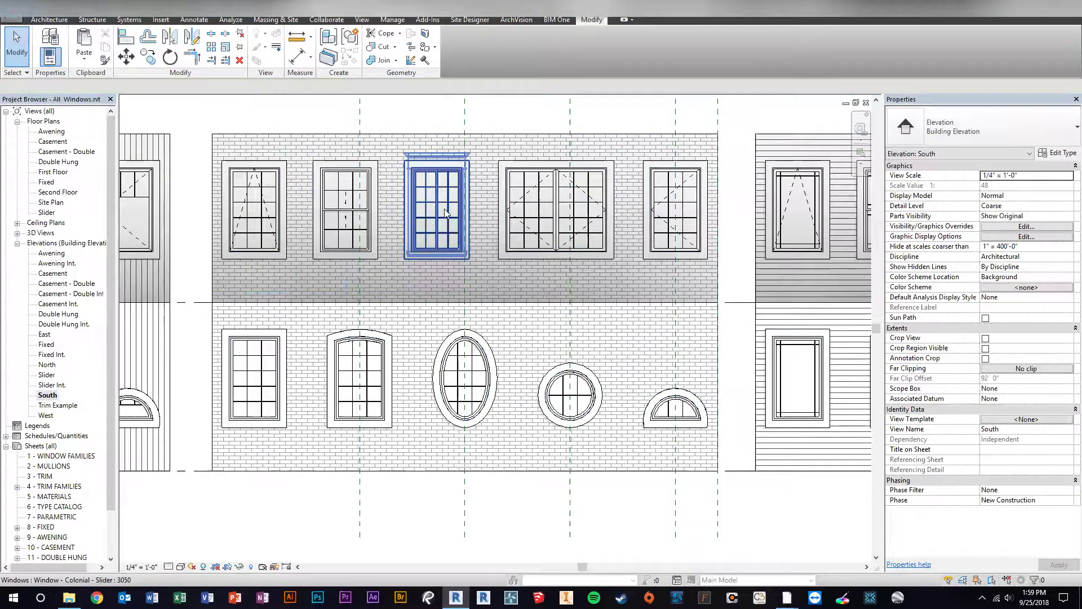
left_click(345, 210)
left_click(985, 359)
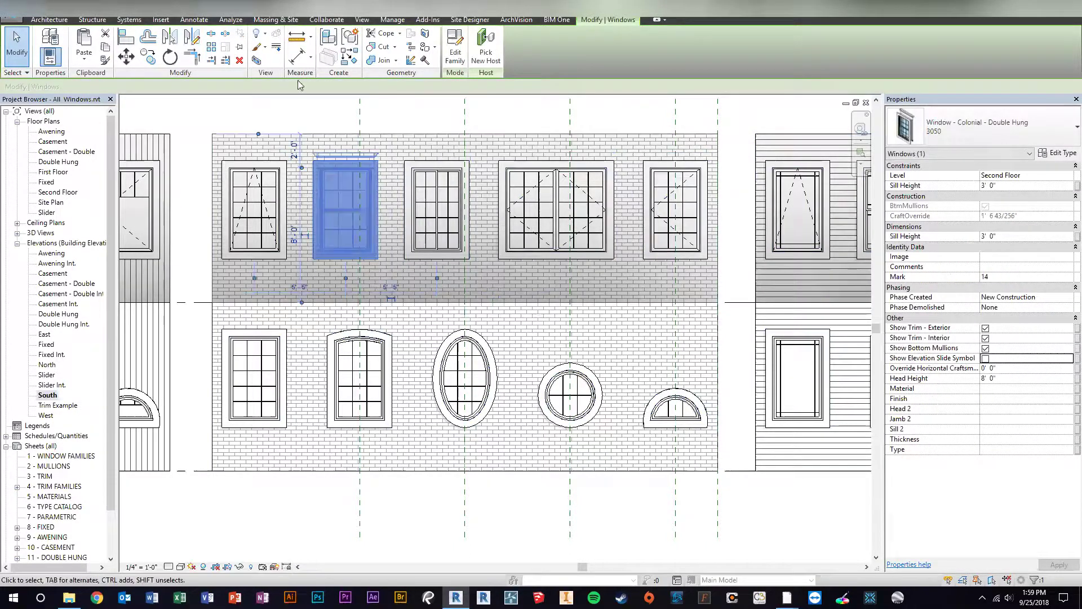
left_click(292, 103)
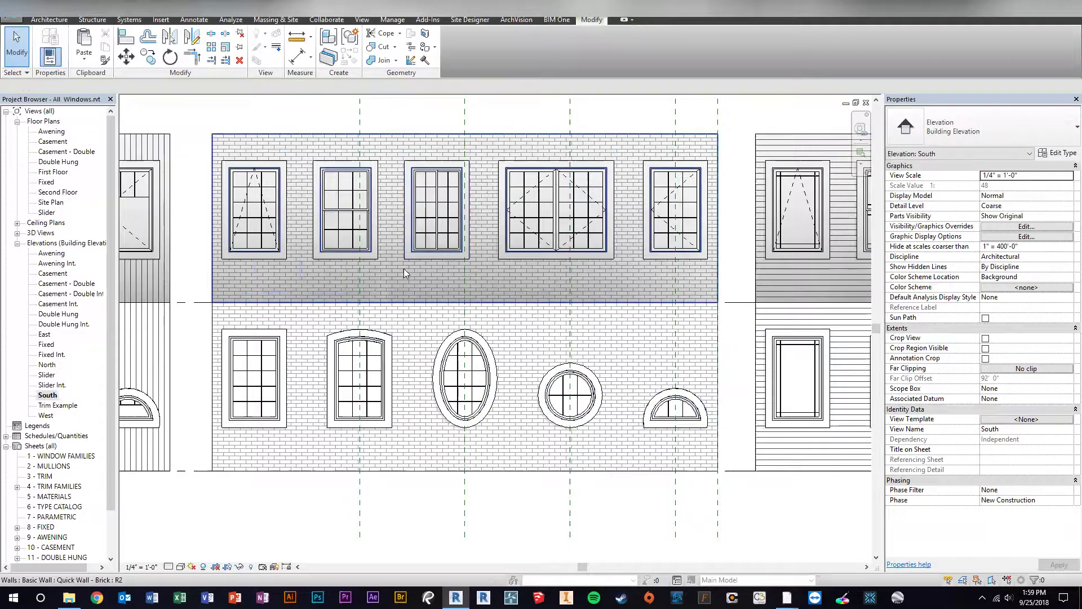
Open the default 3D view and turn off Show Trim - Exterior for the Colonial slider window on the brick wall
scroll(404, 268, "down", 1)
middle_click_drag(459, 265, 474, 298)
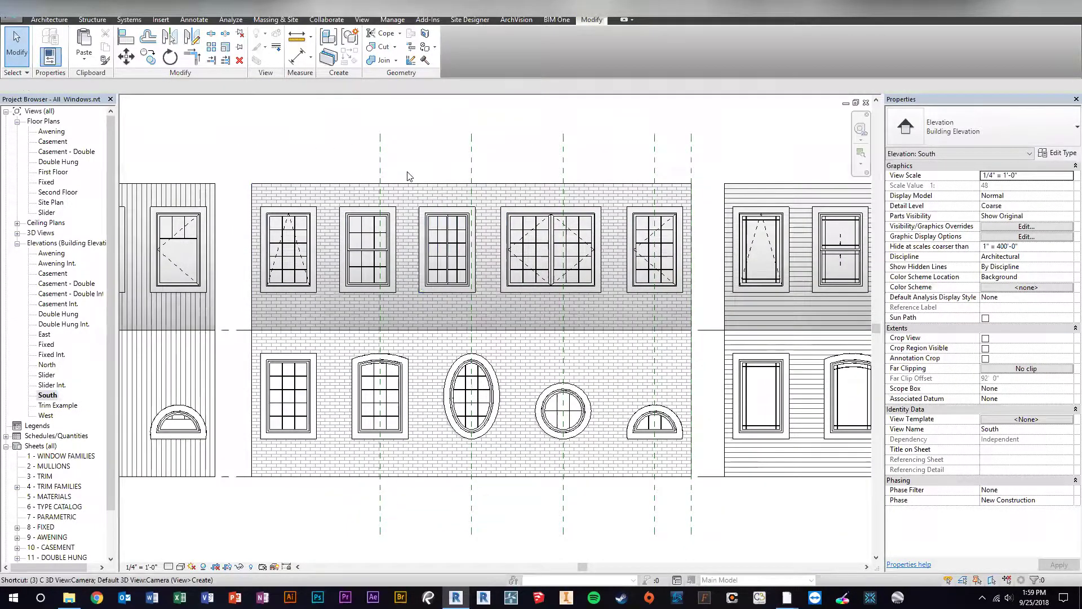
scroll(452, 302, "up", 3)
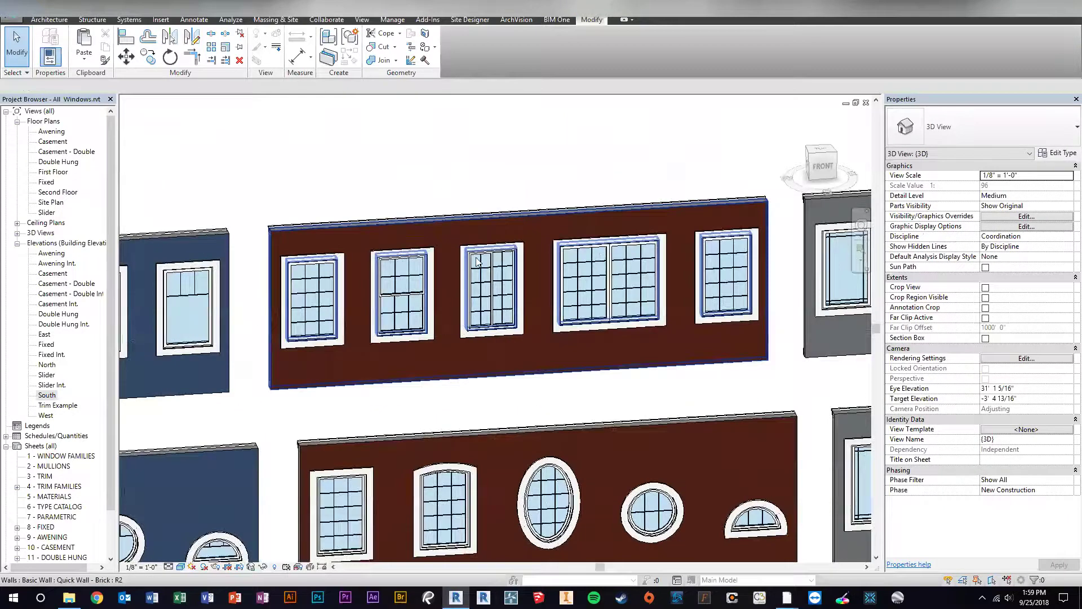
left_click(484, 251)
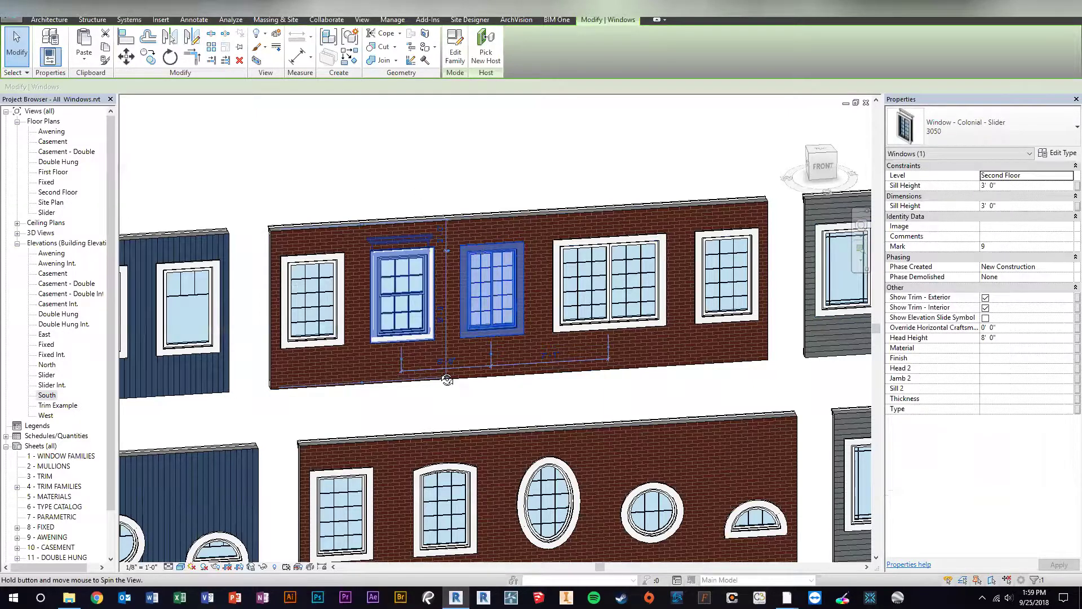
middle_click_drag(444, 380, 446, 223, "shift")
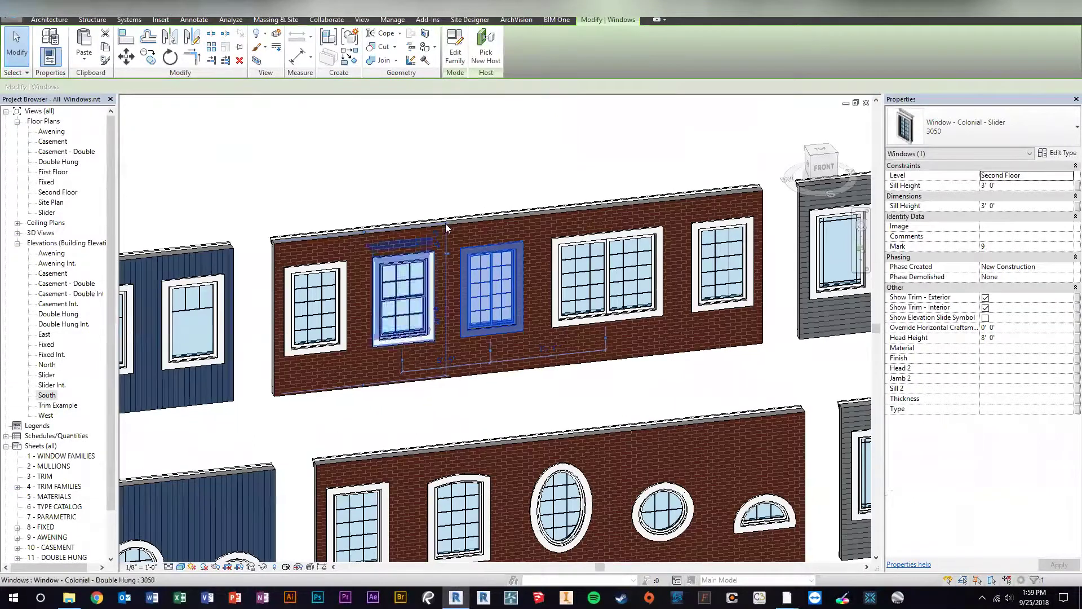
key("Escape")
left_click(495, 246)
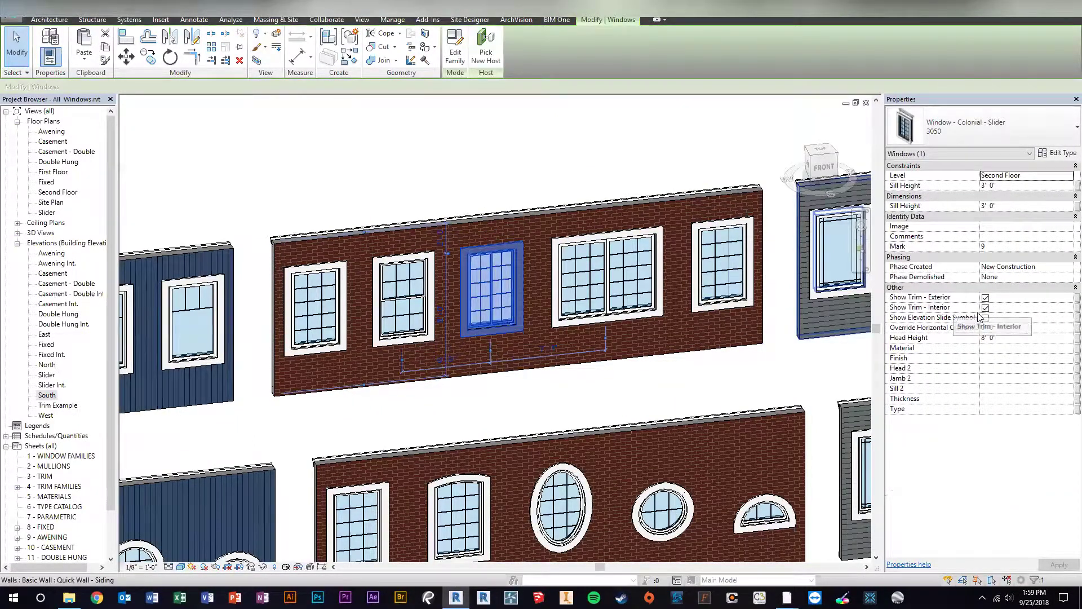
left_click(986, 297)
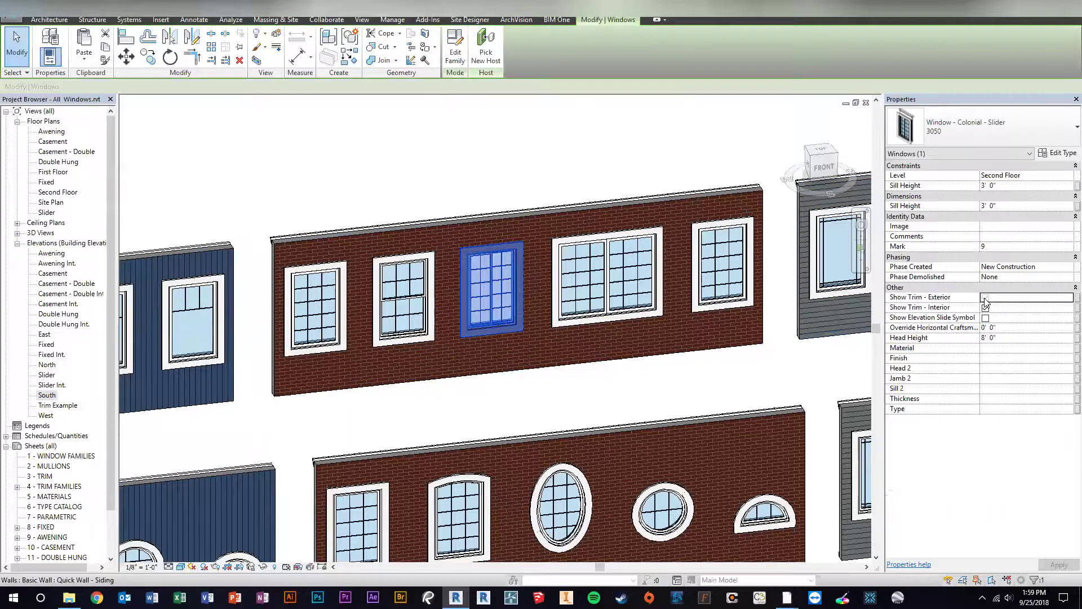
left_click(373, 125)
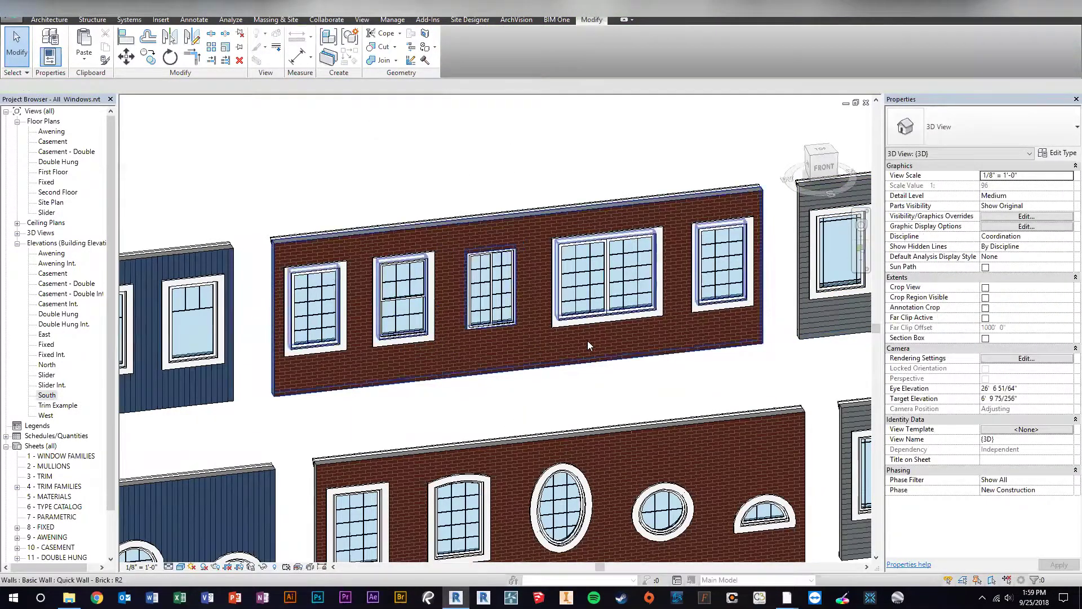
Open the Colonial slider's type properties and collapse the Construction, Analytical Properties, Identity Data and IFC Parameters groups
scroll(587, 340, "down", 3)
middle_click_drag(507, 327, 451, 277)
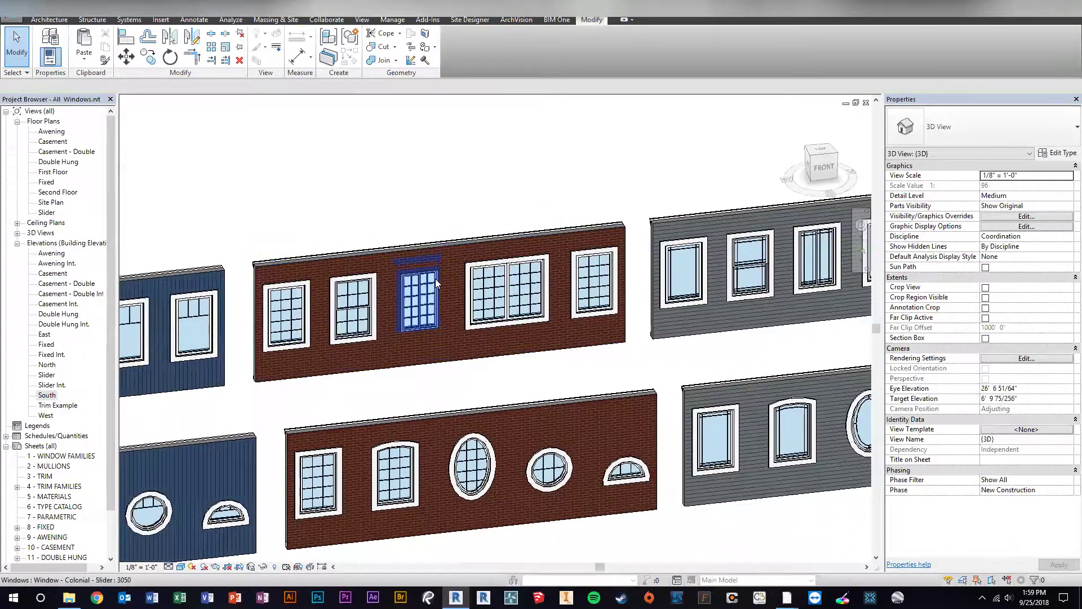
left_click(1066, 153)
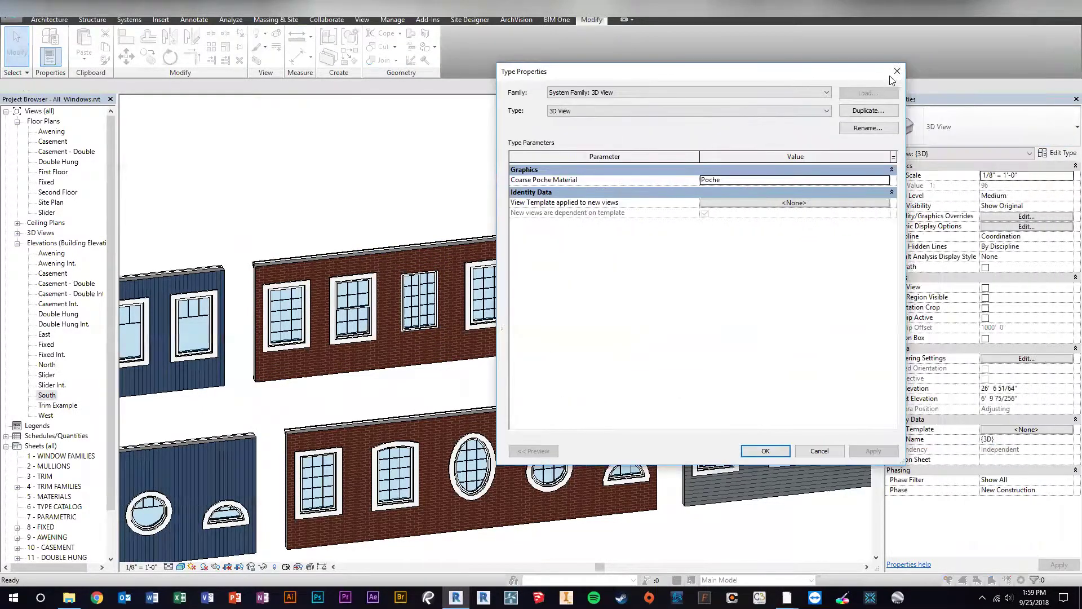
left_click(1020, 52)
left_click(420, 301)
left_click(1062, 152)
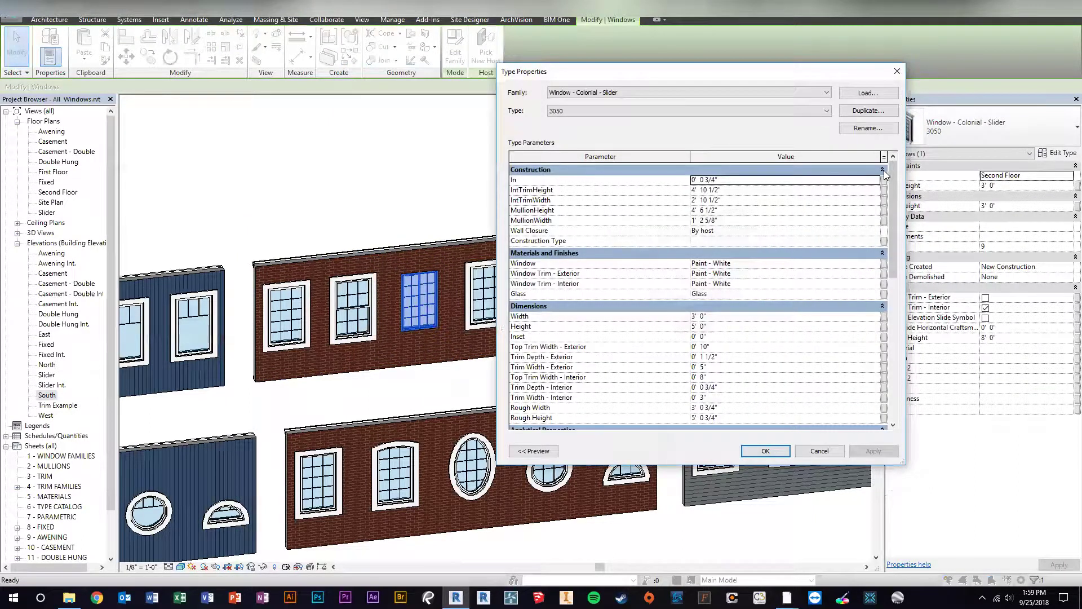
left_click(882, 170)
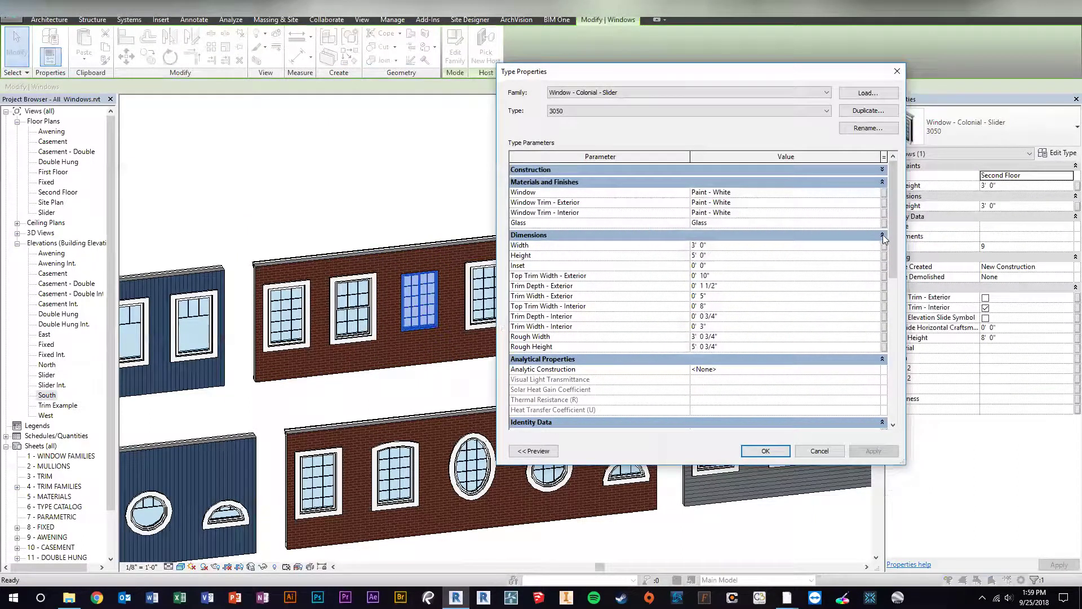
left_click(884, 359)
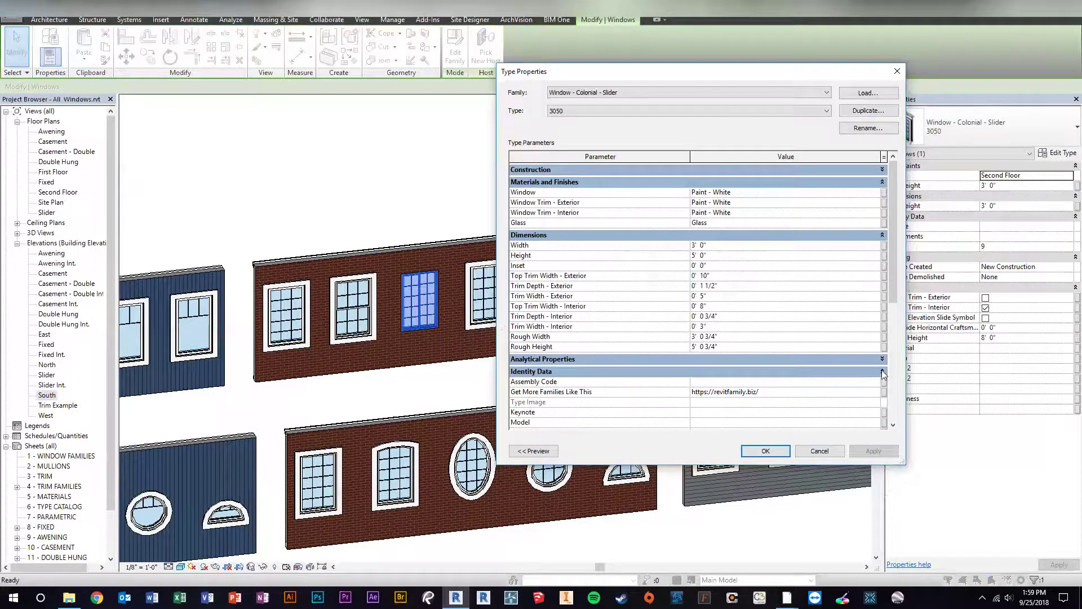
left_click(883, 371)
scroll(767, 357, "down", 1)
left_click(883, 369)
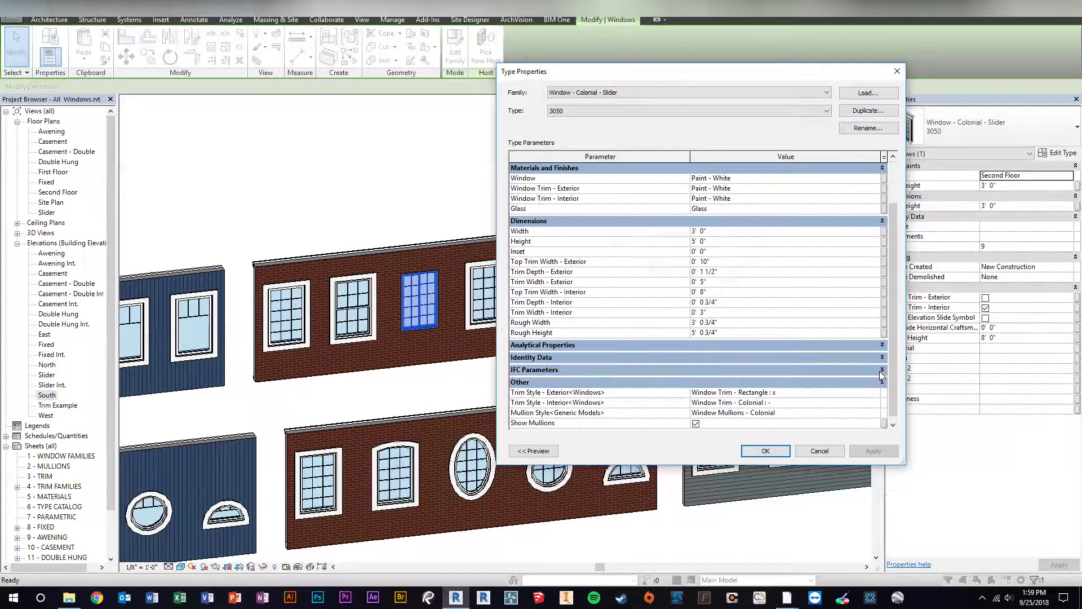
Review the slider type's parameters and set its exterior trim style to Window Trim - Colonial : x
scroll(572, 255, "up", 1)
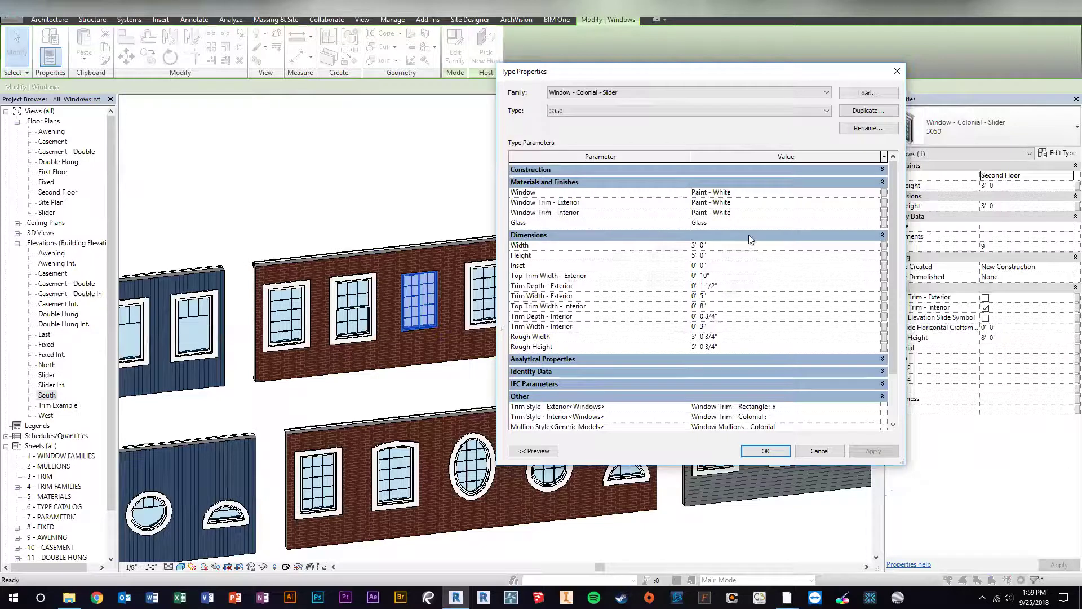
scroll(641, 264, "down", 1)
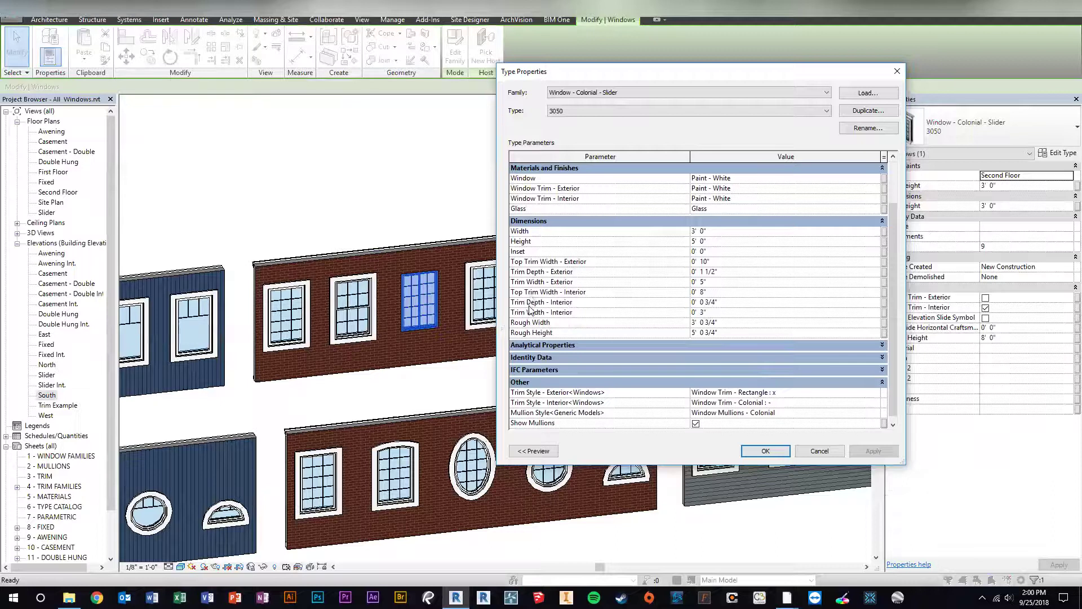
scroll(654, 349, "down", 1)
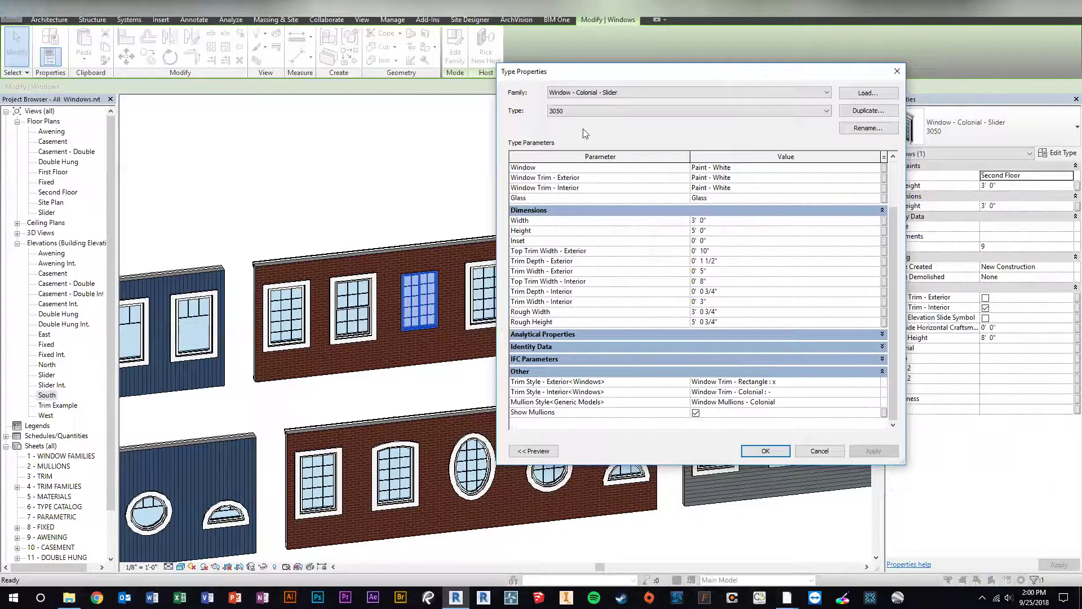
left_click_drag(705, 46, 705, 46)
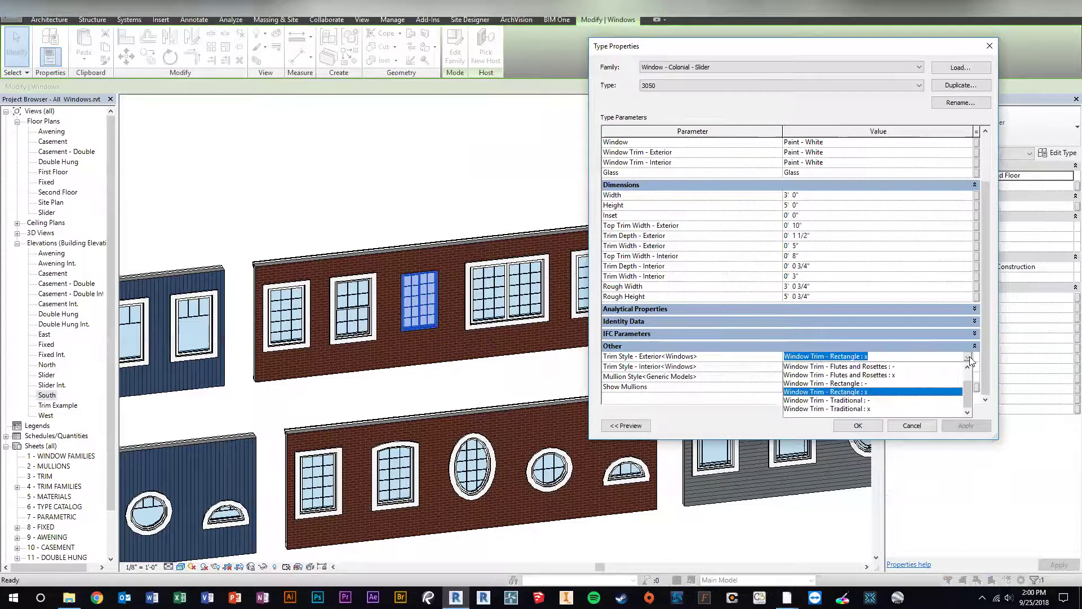
left_click(968, 358)
scroll(882, 389, "up", 1)
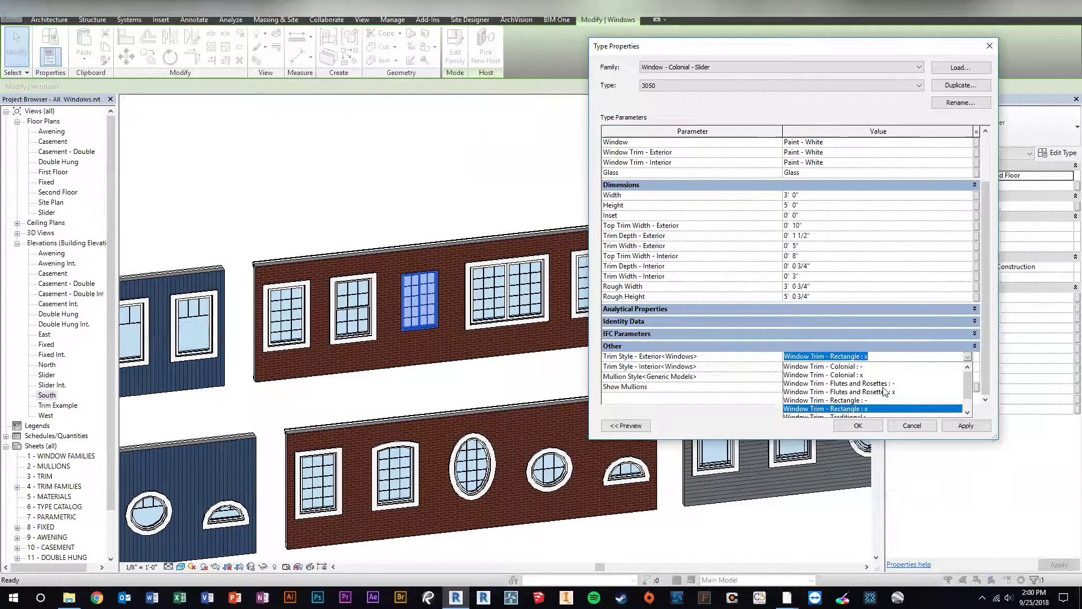
left_click(862, 375)
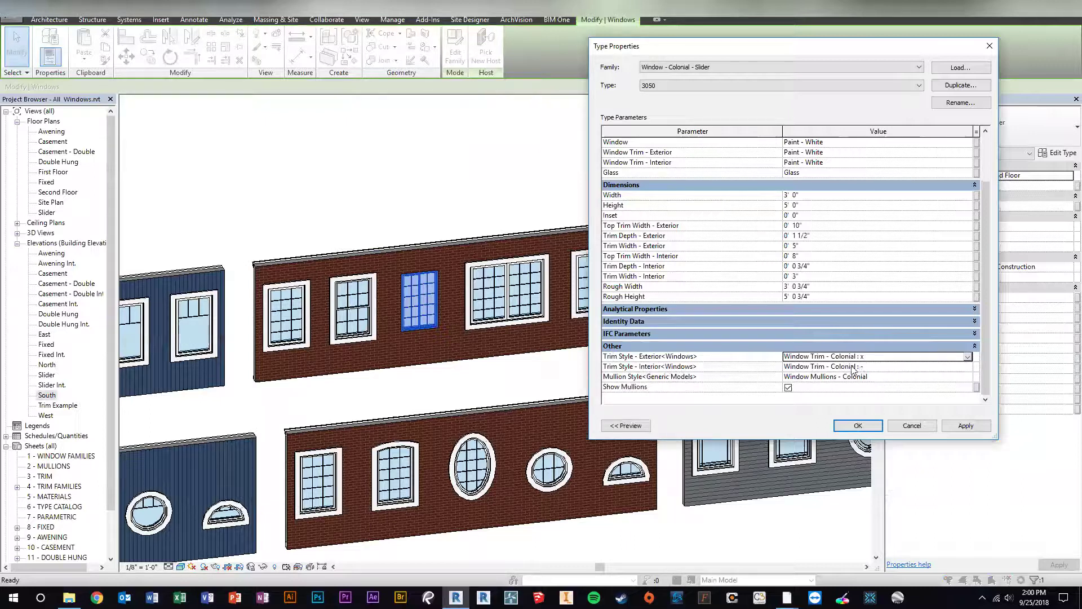
Set the Colonial slider type's interior trim style to Window Trim - Rectangle : -
left_click(967, 367)
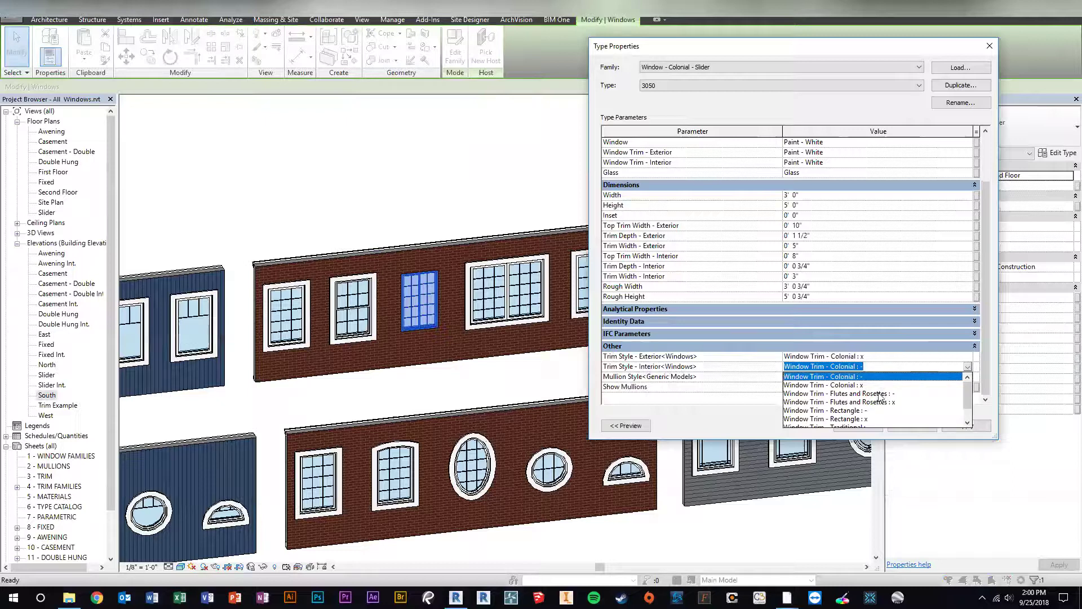
scroll(879, 398, "down", 1)
left_click(865, 394)
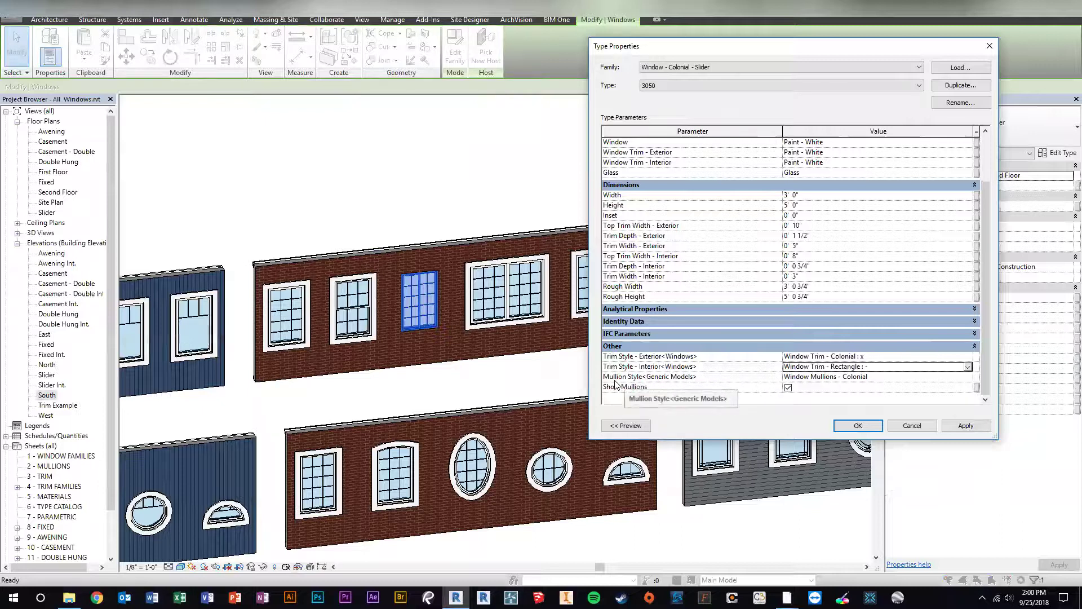
Set the slider type's mullion style to Window Mullions - Horizontal and turn on Show Trim - Exterior for the slider window
left_click(971, 377)
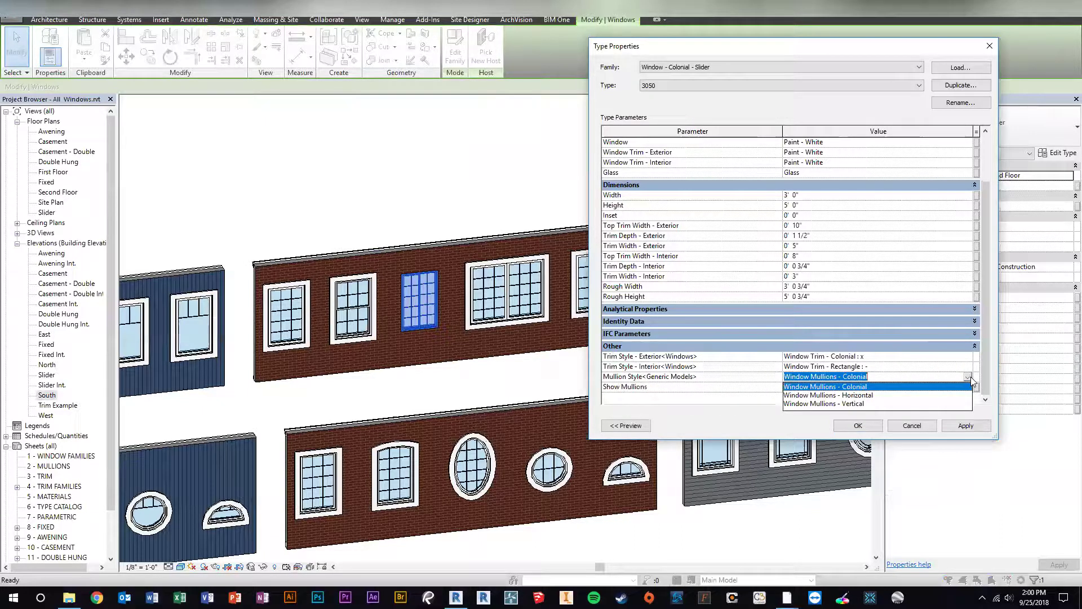
left_click(852, 395)
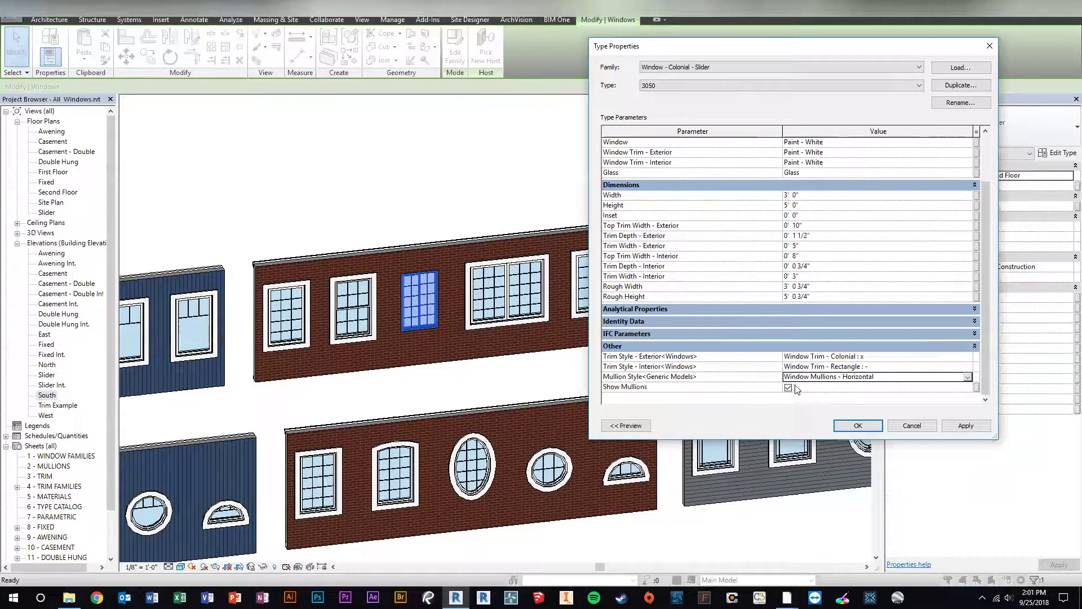
left_click(860, 430)
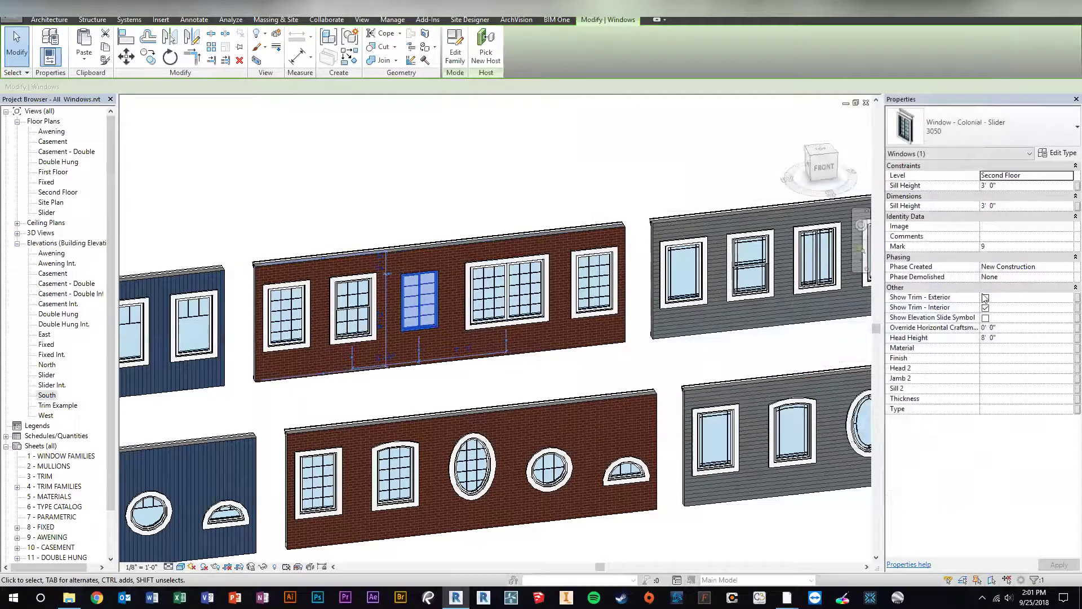
left_click(985, 298)
left_click(472, 371)
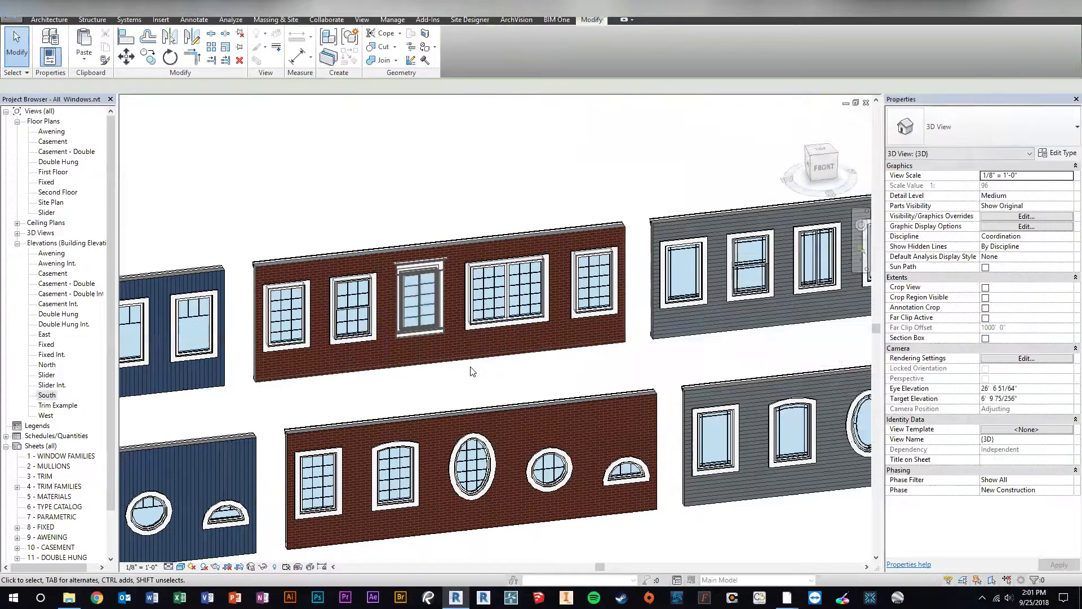
Examine the Colonial slider's trim and mullions from the exterior and interior sides, along with the neighbouring window walls
middle_click_drag(336, 337, 478, 270, "shift")
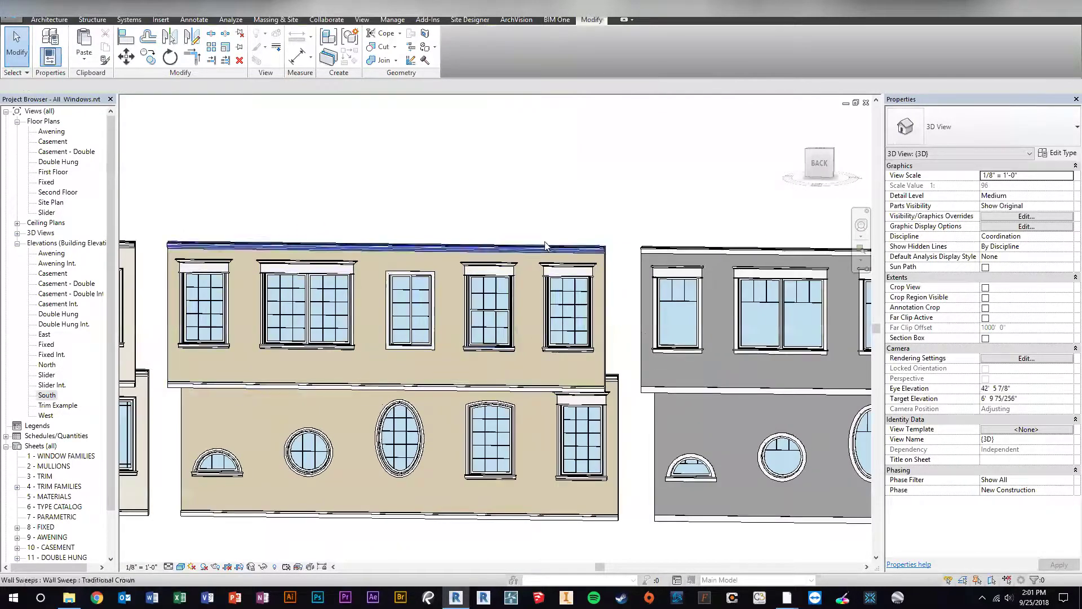
middle_click_drag(567, 223, 467, 305, "shift")
scroll(467, 306, "up", 3)
scroll(468, 340, "down", 5)
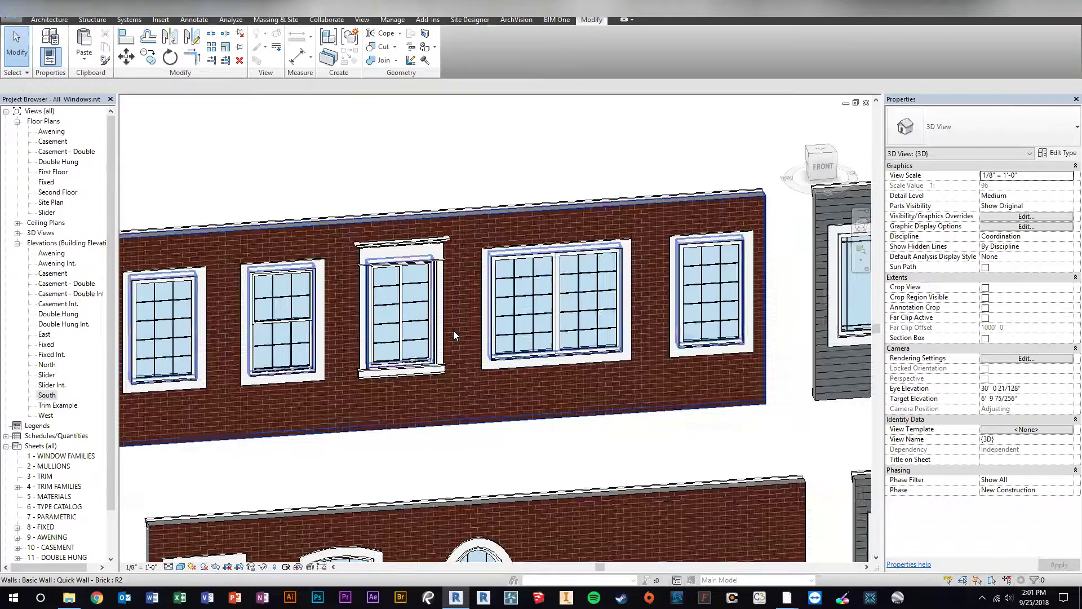
scroll(506, 370, "down", 2)
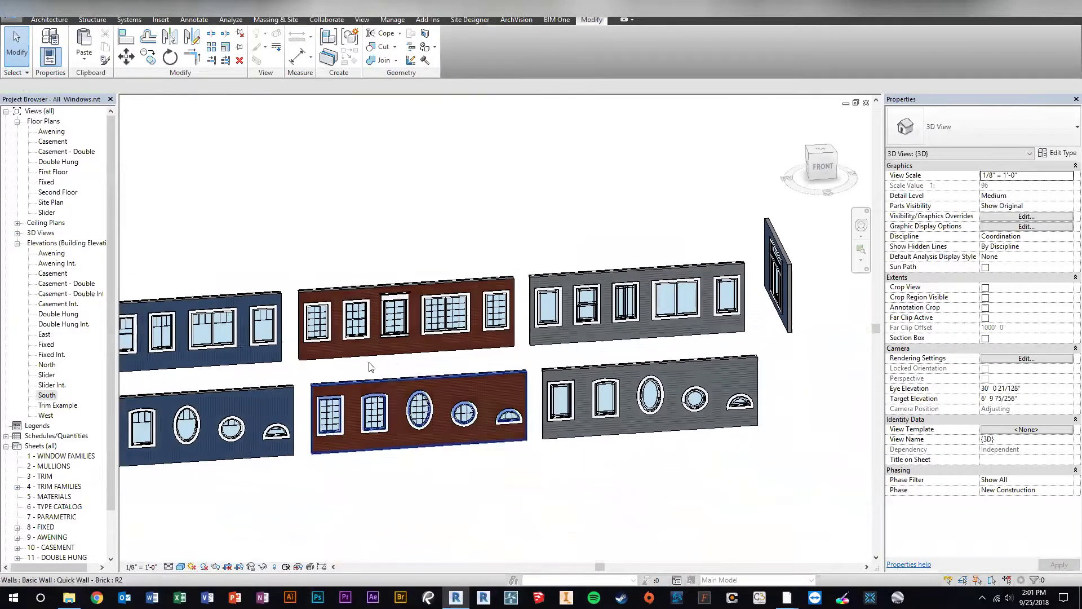
middle_click_drag(371, 367, 476, 347)
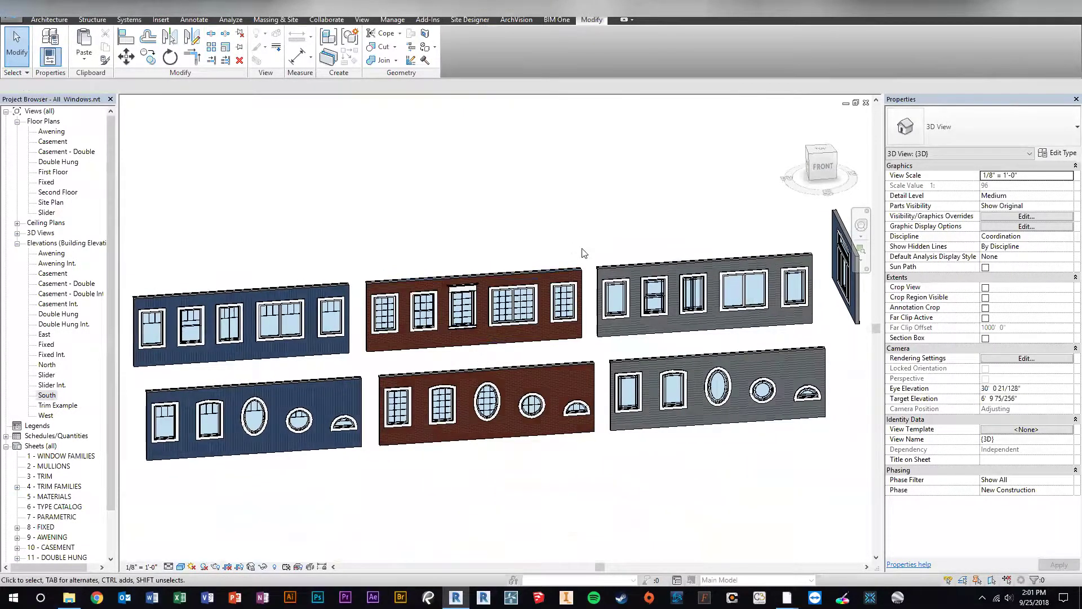
middle_click_drag(583, 257, 514, 276)
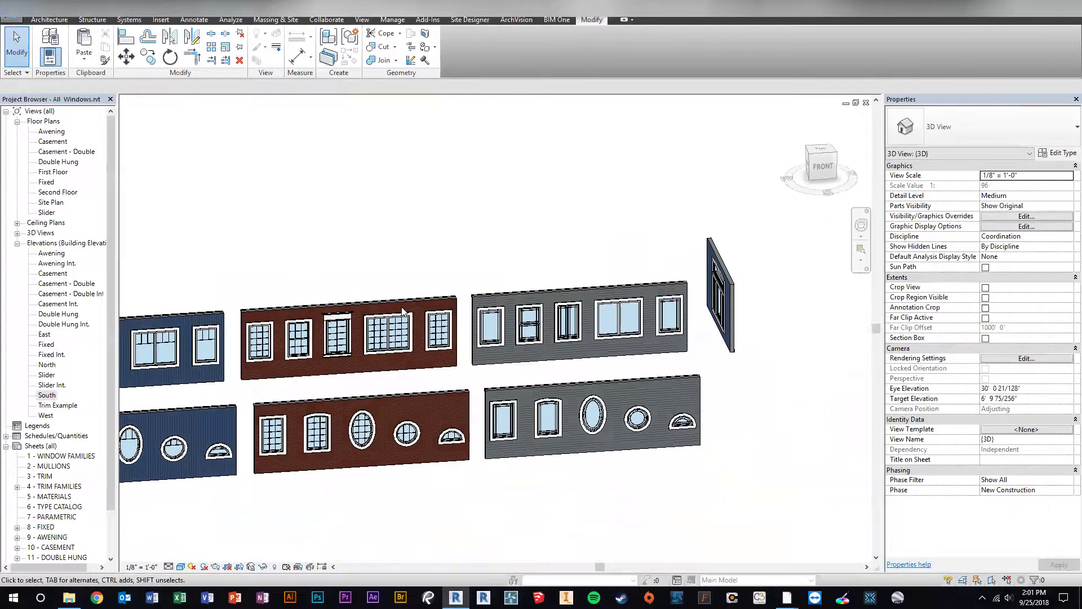
scroll(307, 365, "up", 5)
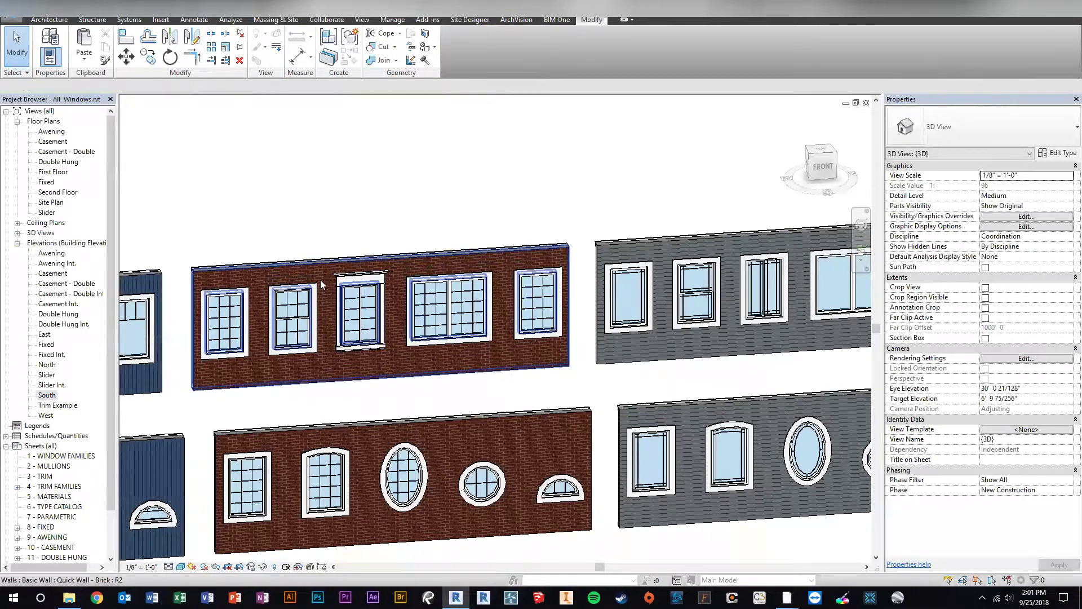
scroll(349, 324, "down", 3)
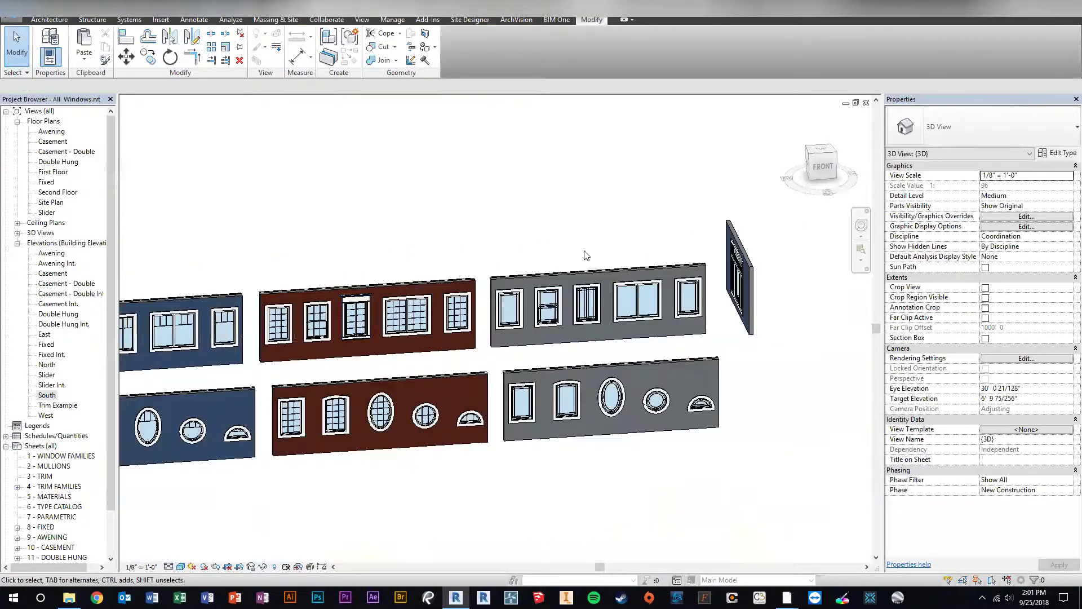
Examine the composite arched window on the separate blue wall from an angle and from the front
left_click(745, 247)
middle_click_drag(745, 247, 502, 430, "shift")
key("Escape")
scroll(593, 302, "up", 5)
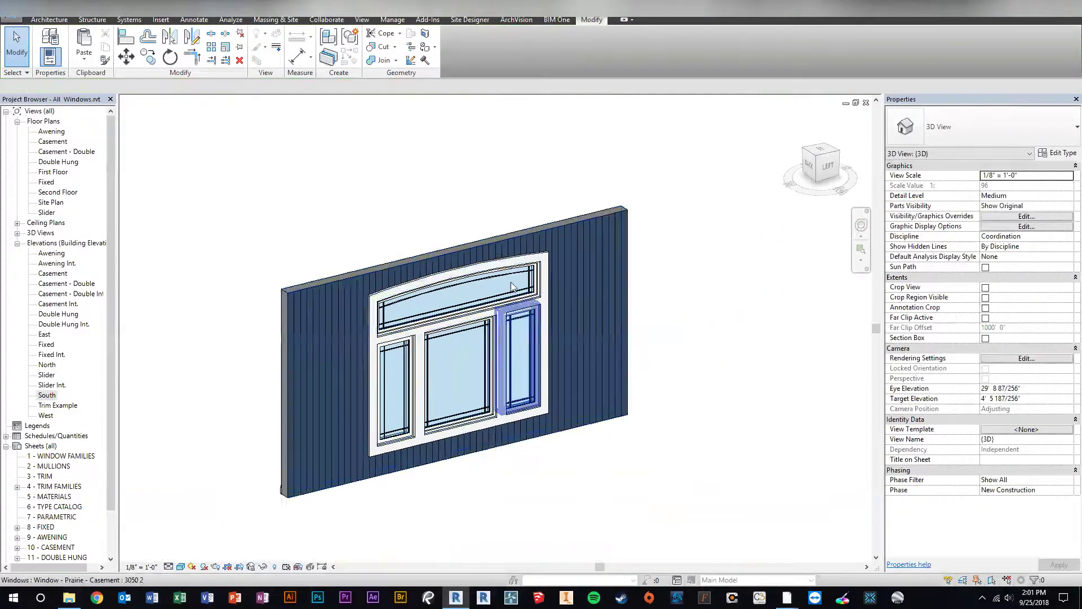
left_click(531, 230)
middle_click_drag(531, 230, 434, 311, "shift")
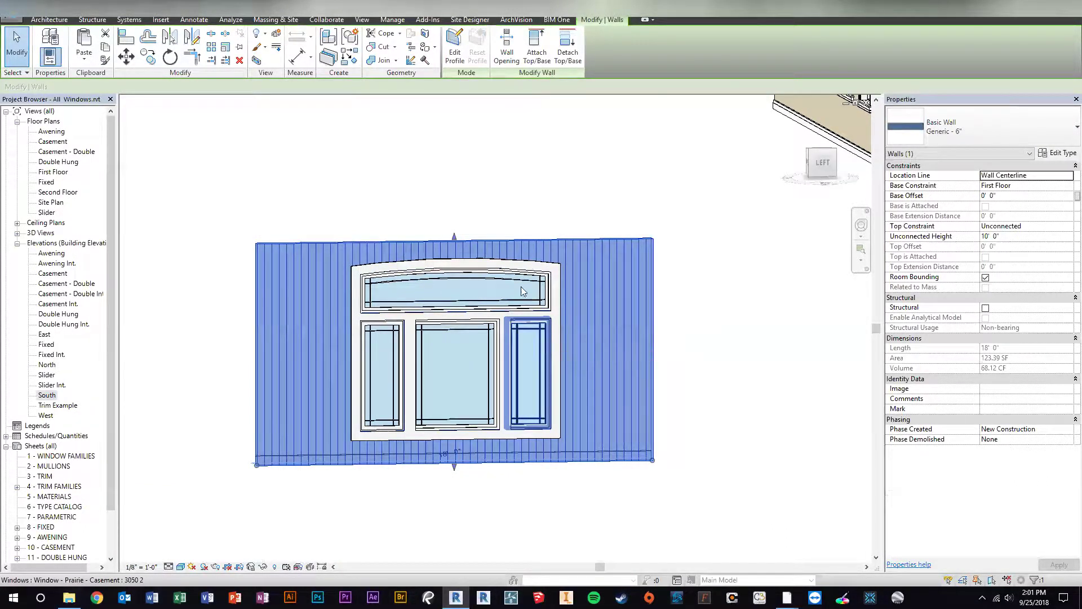
left_click(380, 174)
scroll(391, 436, "up", 2)
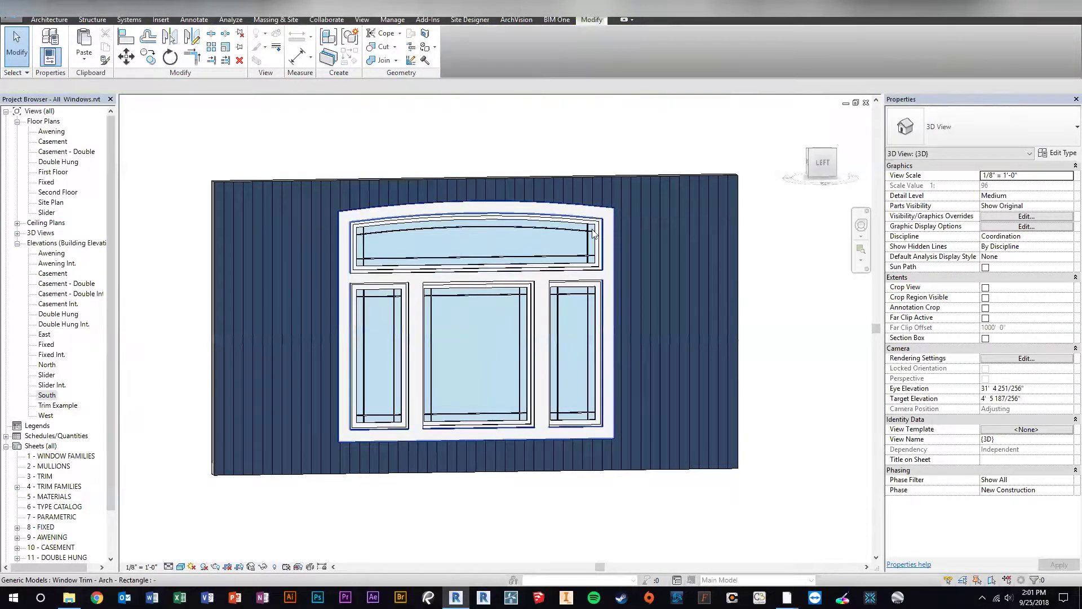
Inspect the Simple Trim pieces between the composite window's units and the arched rectangle trim surrounding them
left_click(520, 277)
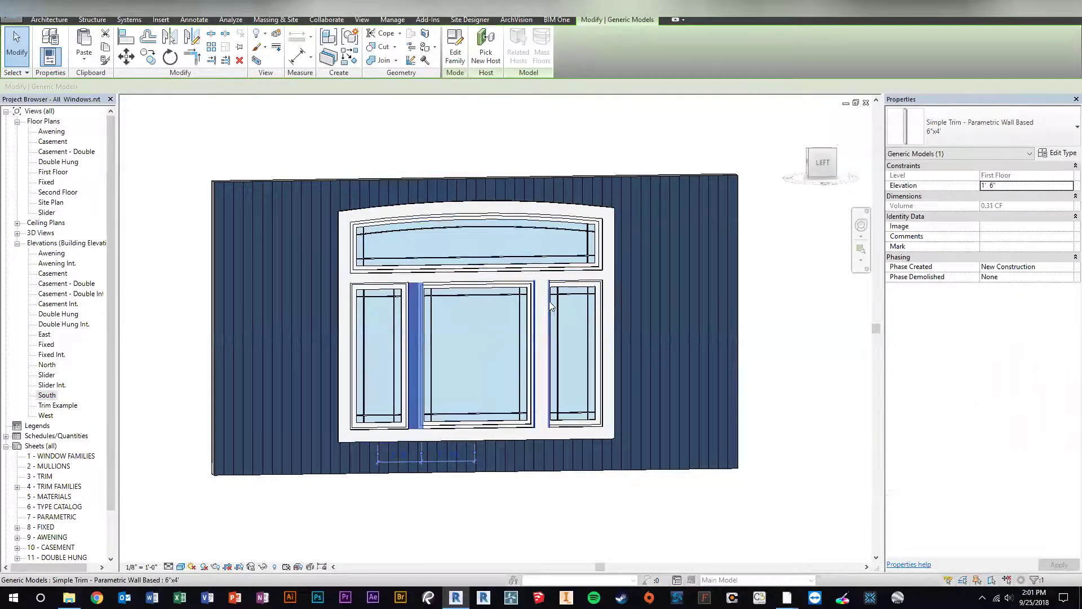
left_click(520, 276)
left_click(520, 276)
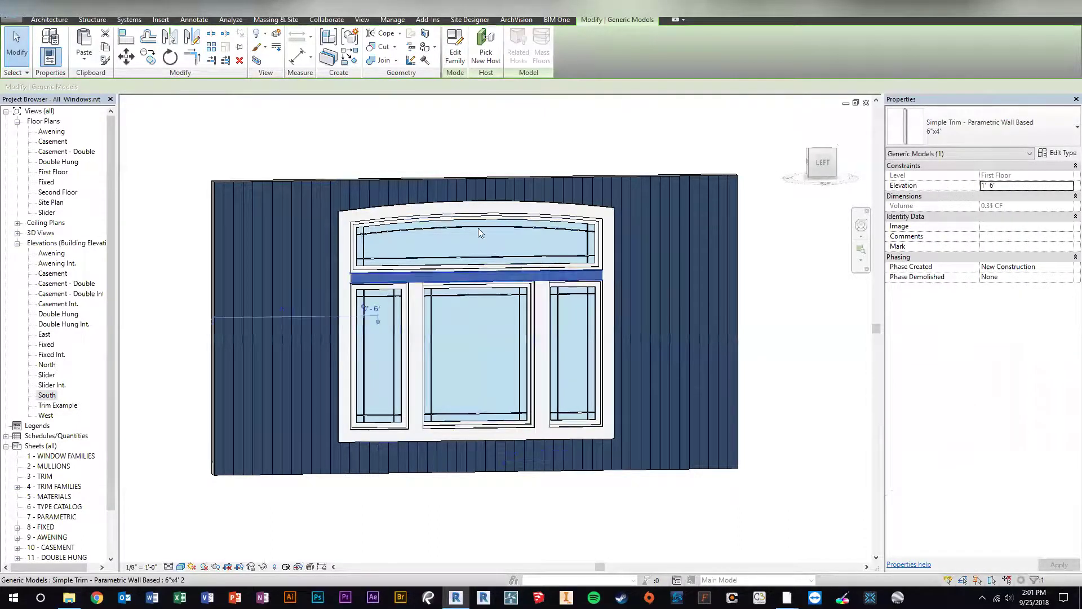
left_click(364, 214)
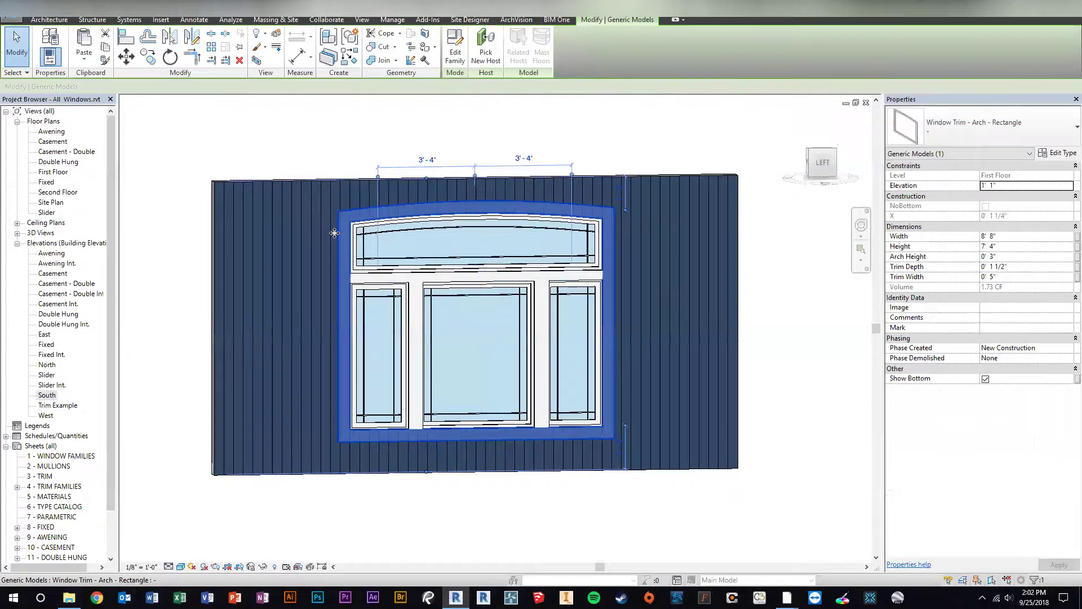
left_click(314, 130)
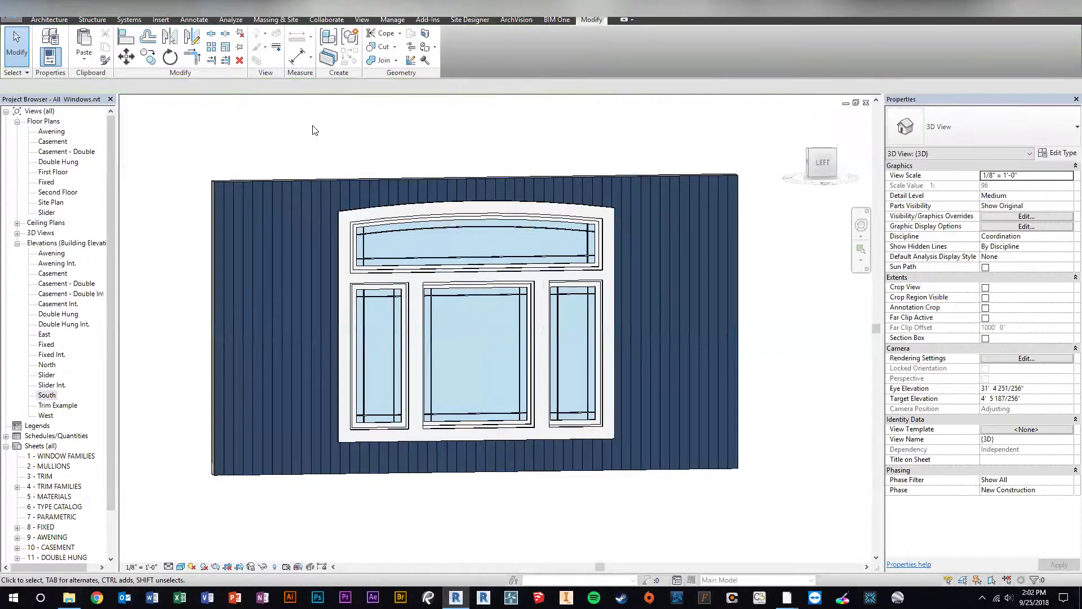
Review the trim settings of the composite's Prairie windows and turn on Show Trim - Interior for the right-hand casement
left_click(454, 232)
left_click(504, 324)
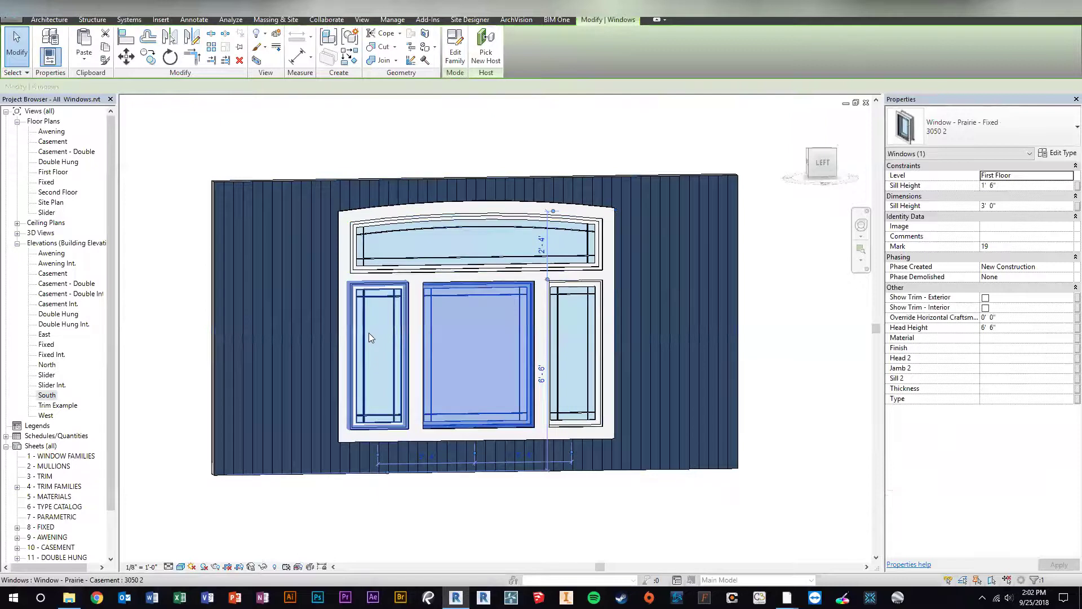
left_click(369, 337)
left_click(573, 315)
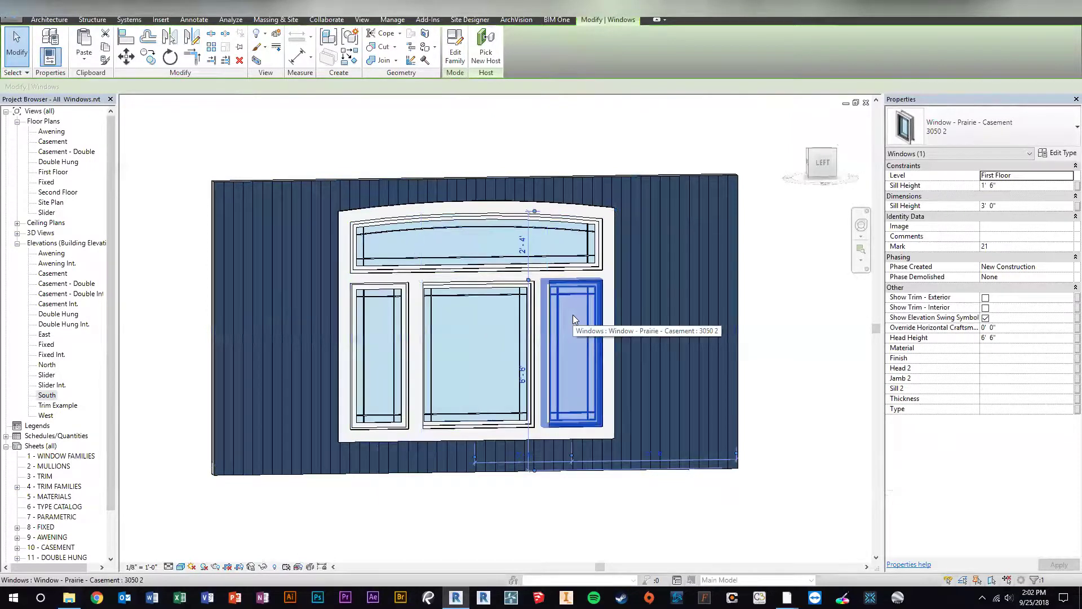
left_click(985, 308)
left_click(619, 150)
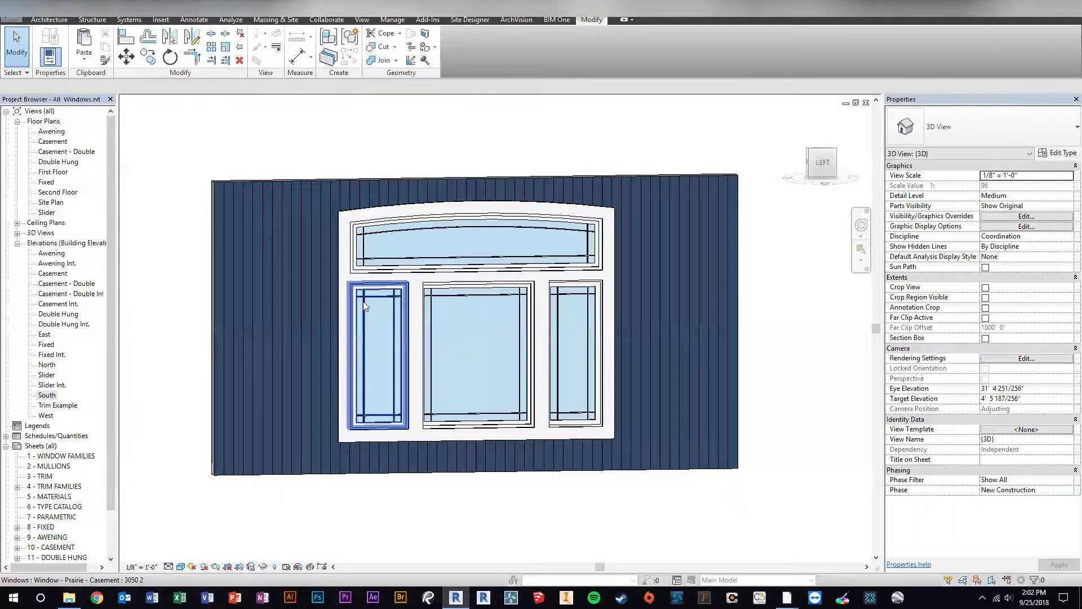
Unjoin the horizontal trim below the arched transom from the vertical trims between the lower windows
left_click(376, 279)
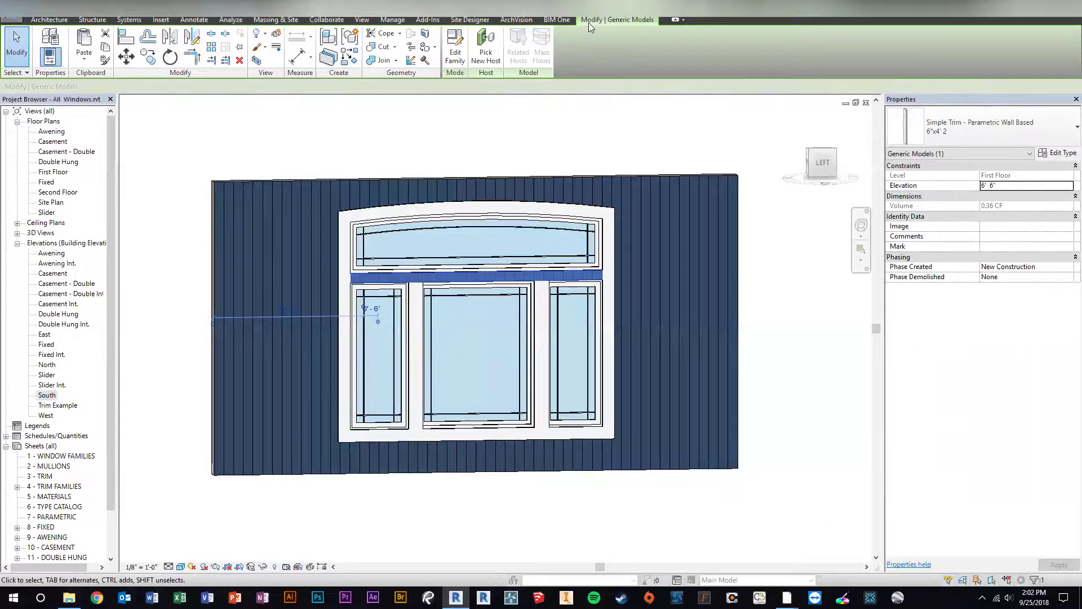
key("Escape")
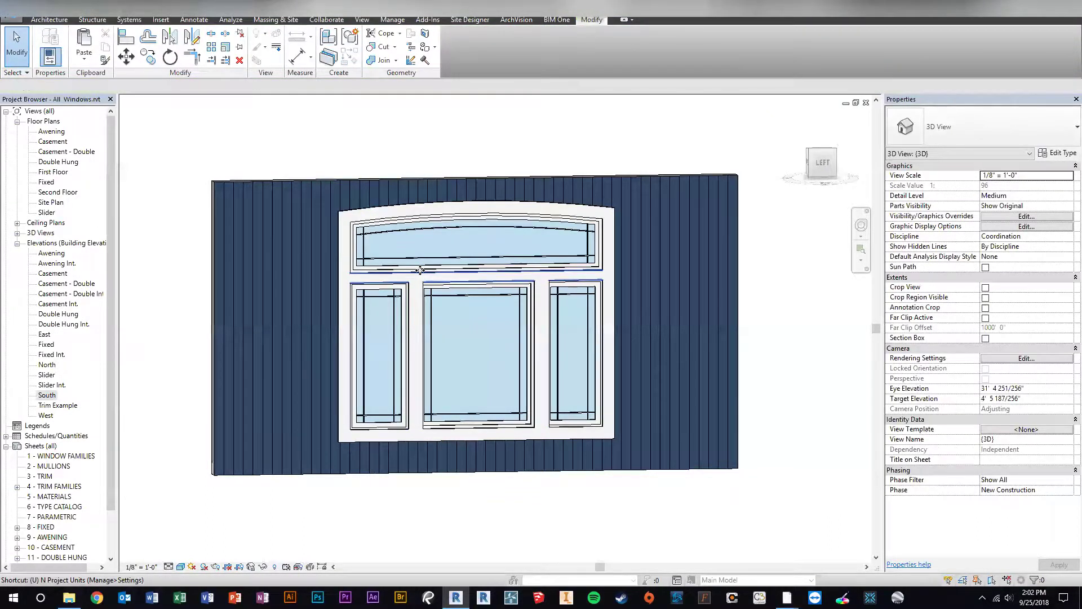
left_click(413, 276)
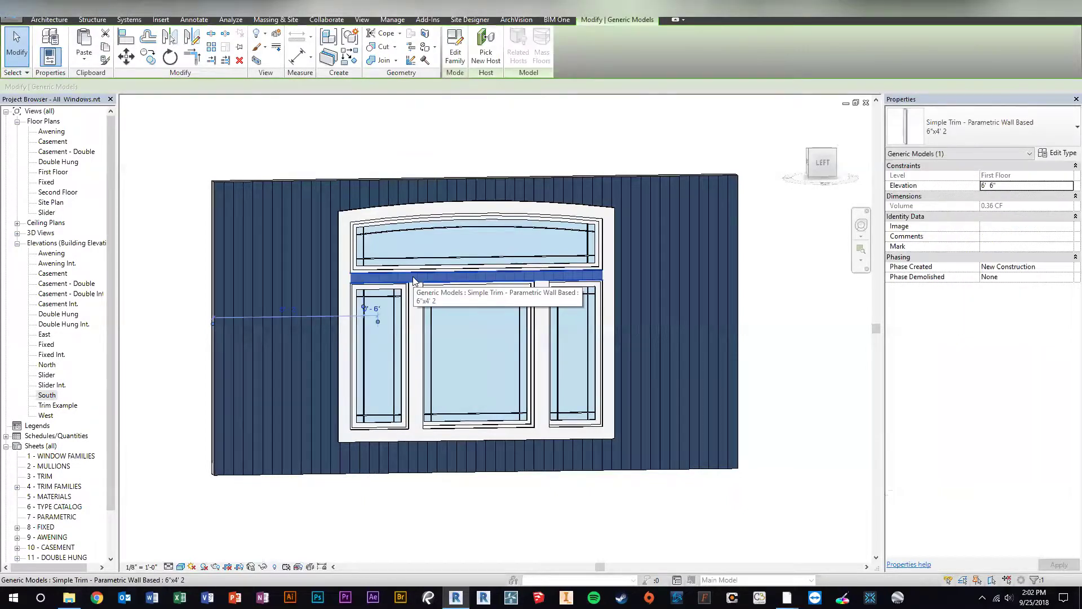
left_click(395, 47)
left_click(394, 97)
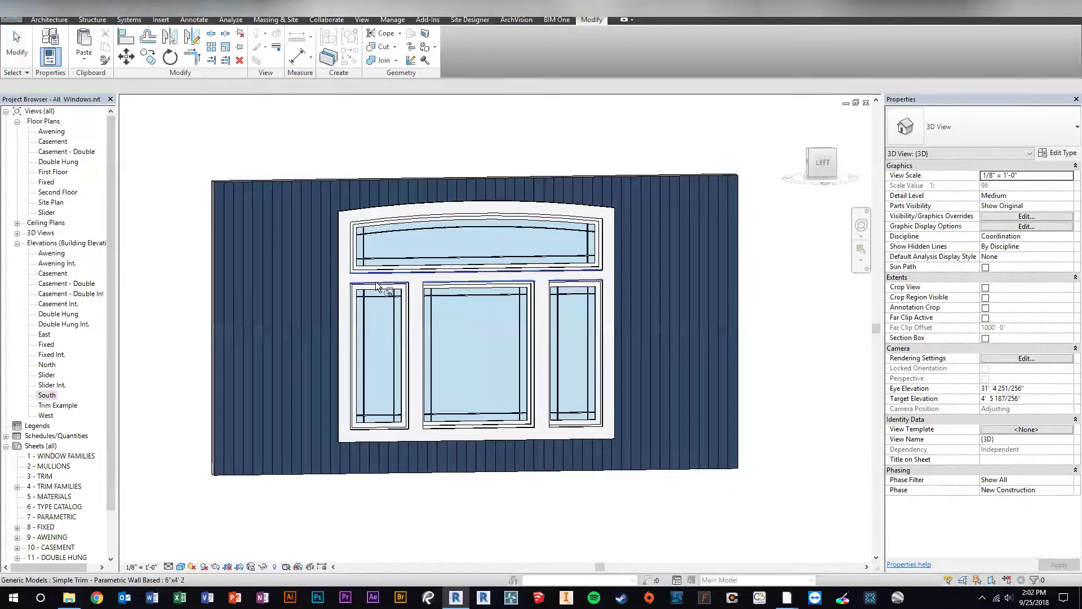
left_click(415, 296)
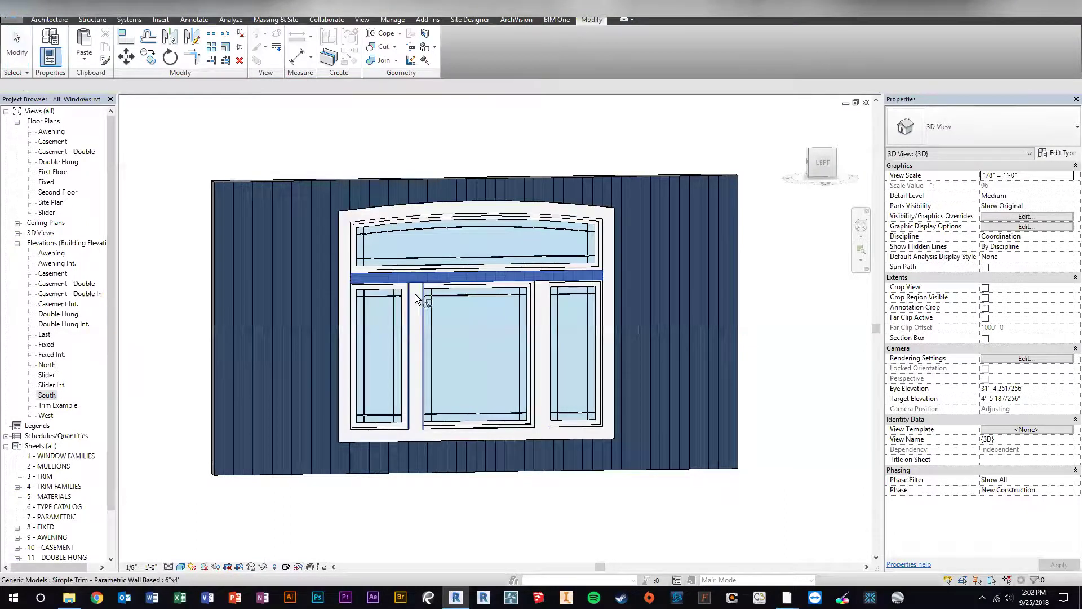
left_click(539, 300)
key("Escape")
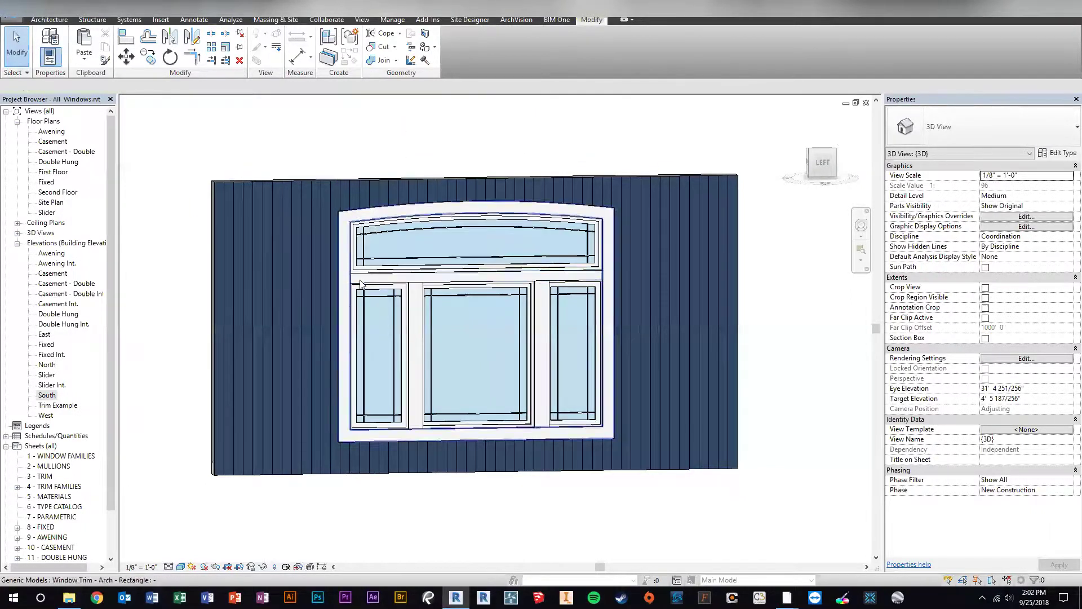
Join the composite window's horizontal and vertical trims and the surrounding arched trim with Join Geometry
left_click(396, 61)
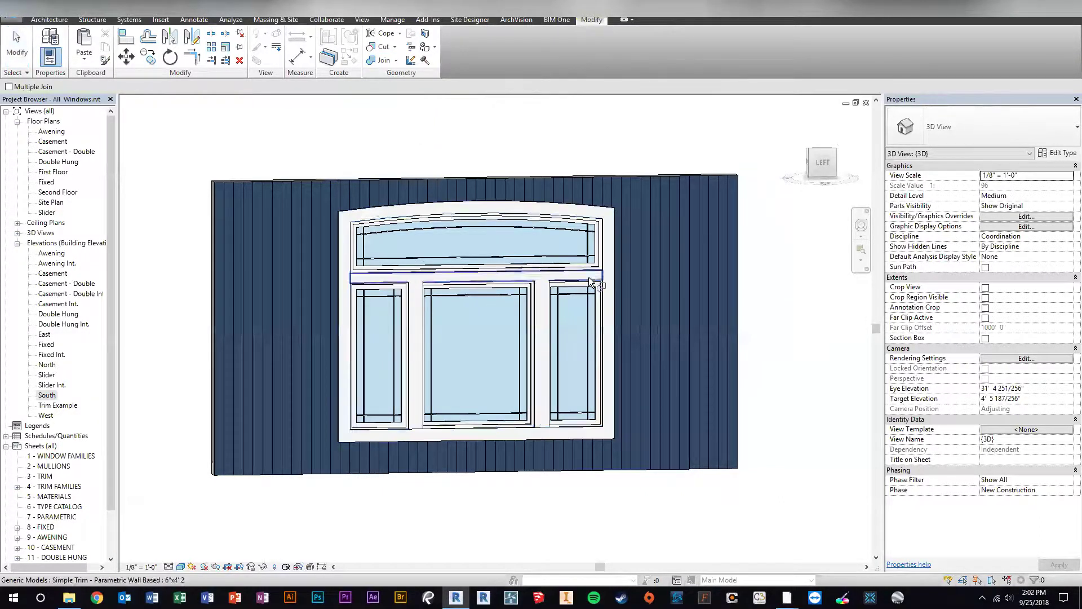
left_click(545, 360)
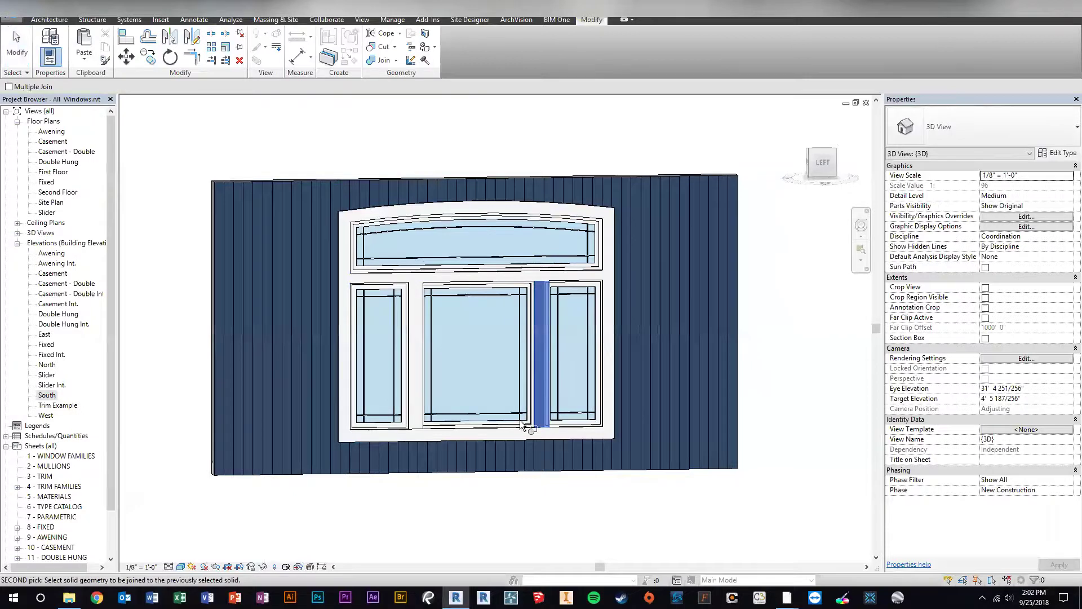
left_click(414, 417)
key("Escape")
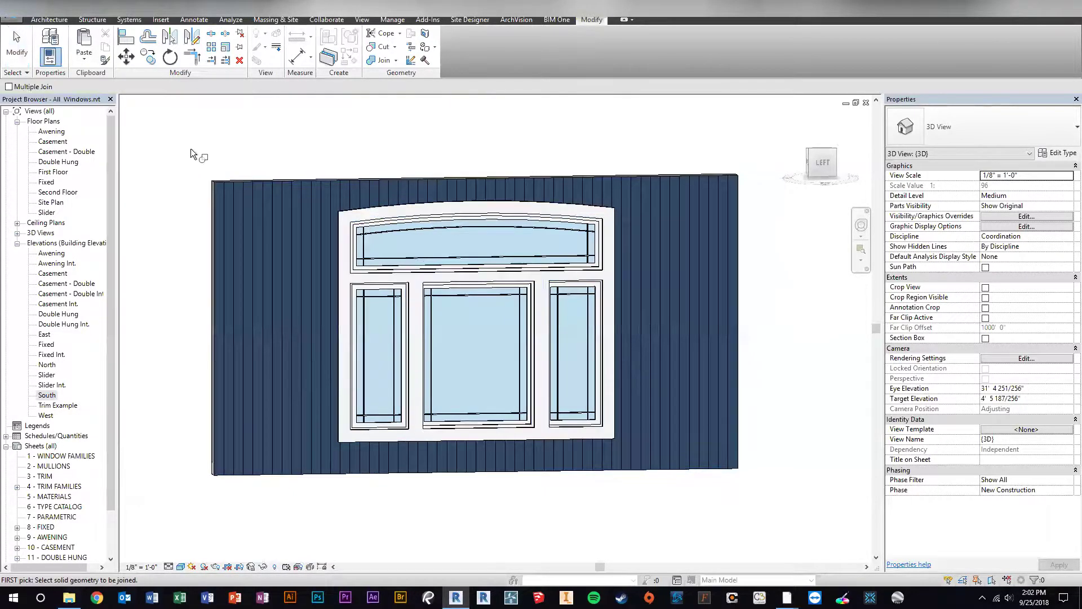
Examine the joined composite window on the blue wall from several angles in the 3D view
scroll(652, 220, "down", 2)
middle_click_drag(652, 220, 694, 243, "shift")
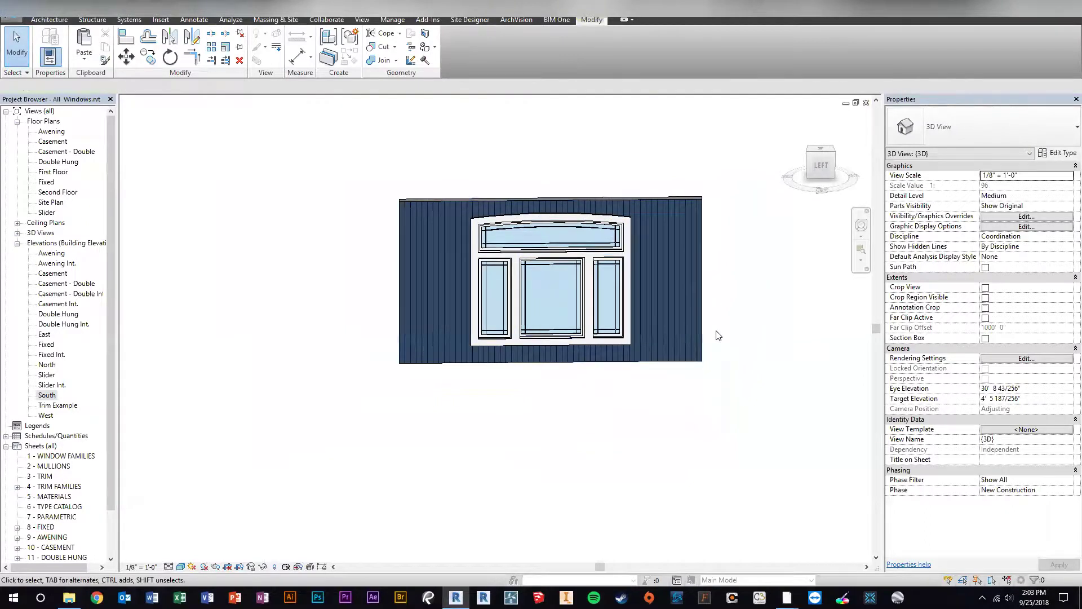
scroll(718, 333, "down", 2)
middle_click_drag(718, 331, 652, 344, "shift")
middle_click_drag(445, 286, 375, 357, "shift")
scroll(394, 374, "up", 5)
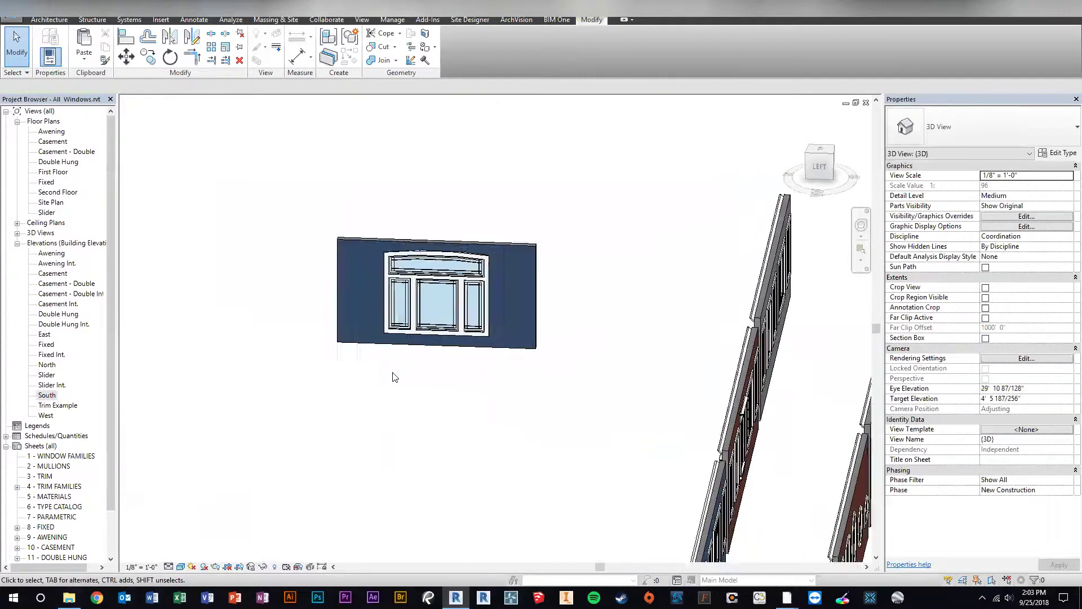
left_click(385, 238)
middle_click_drag(314, 357, 624, 293, "shift")
left_click(646, 205)
middle_click_drag(646, 205, 563, 184)
scroll(480, 196, "up", 2)
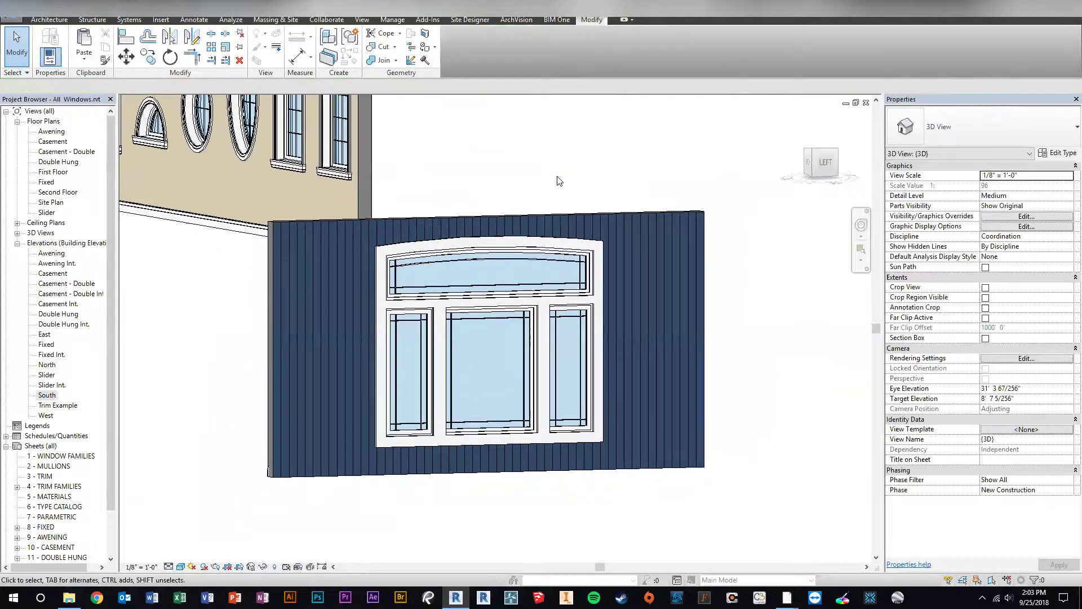
Inspect the properties of the arched trim surrounding the composite window on the blue wall
middle_click_drag(701, 295, 672, 334, "shift")
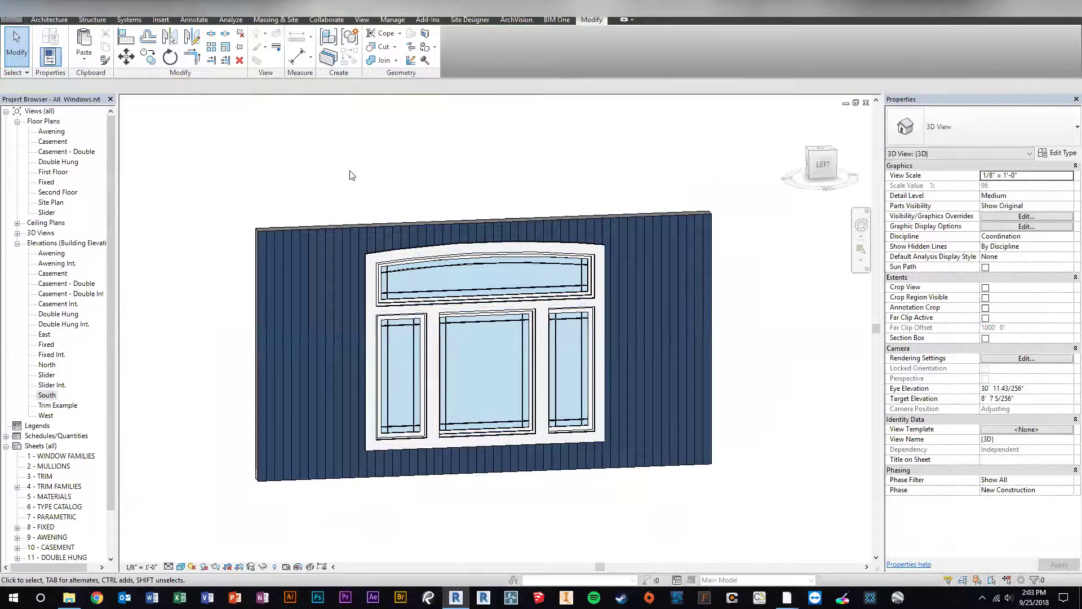
left_click(464, 248)
left_click(415, 167)
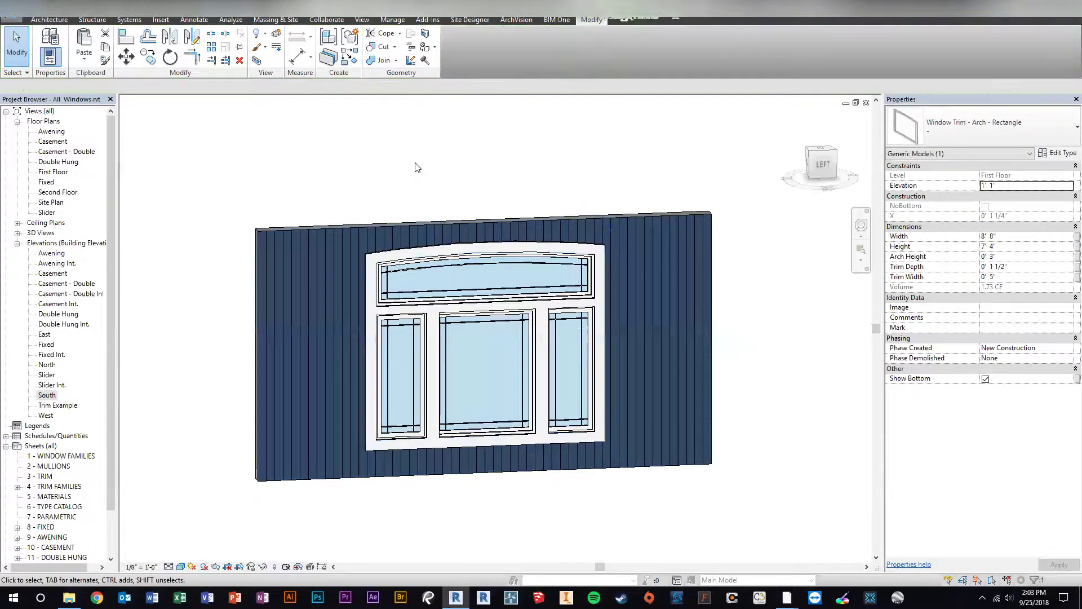
left_click(398, 260)
left_click(346, 172)
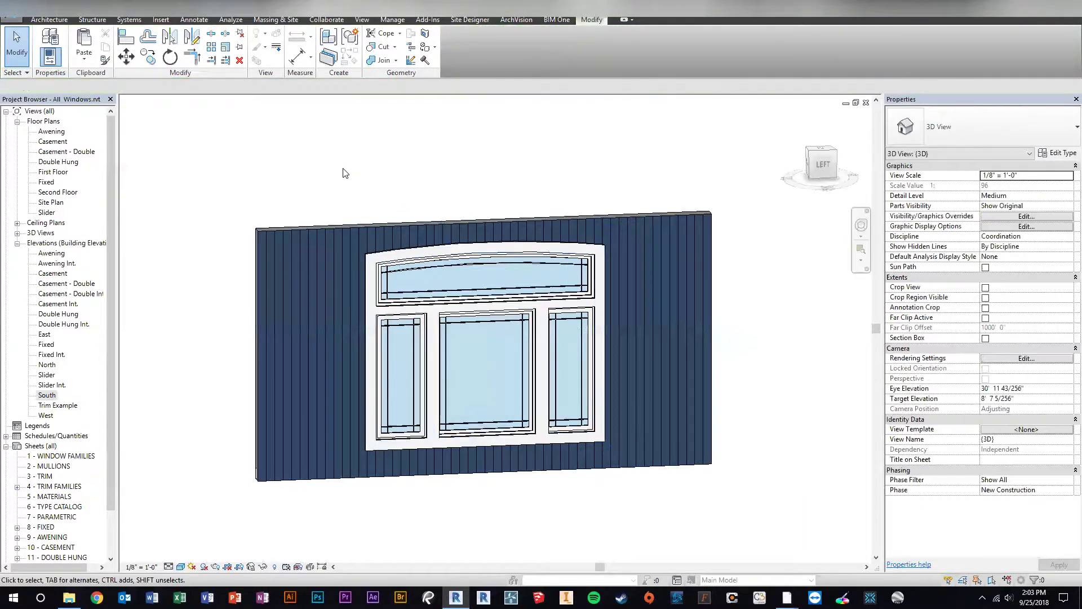
left_click(441, 247)
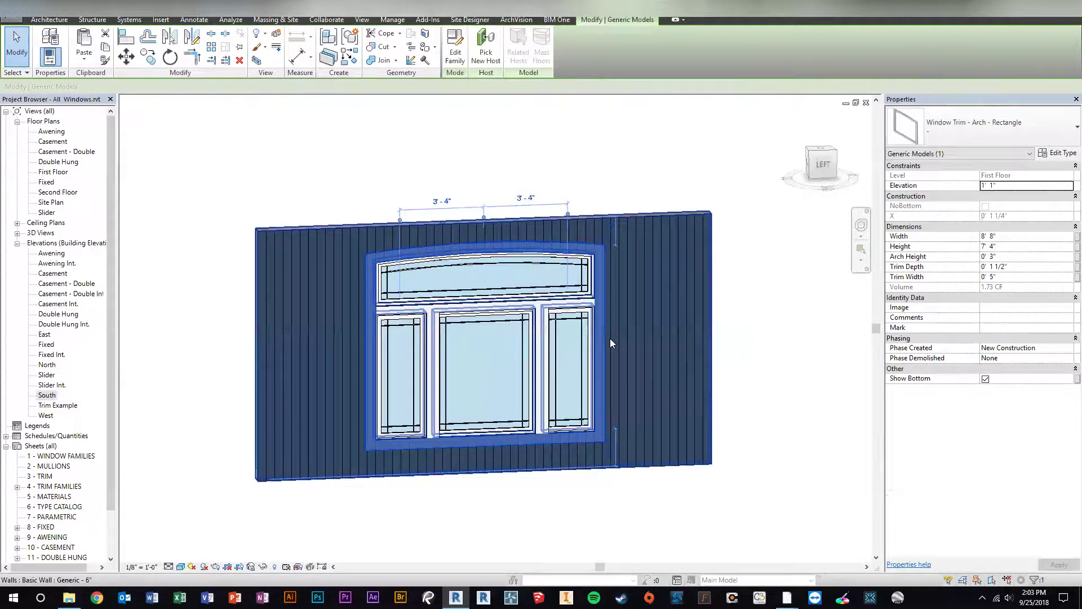
left_click(457, 147)
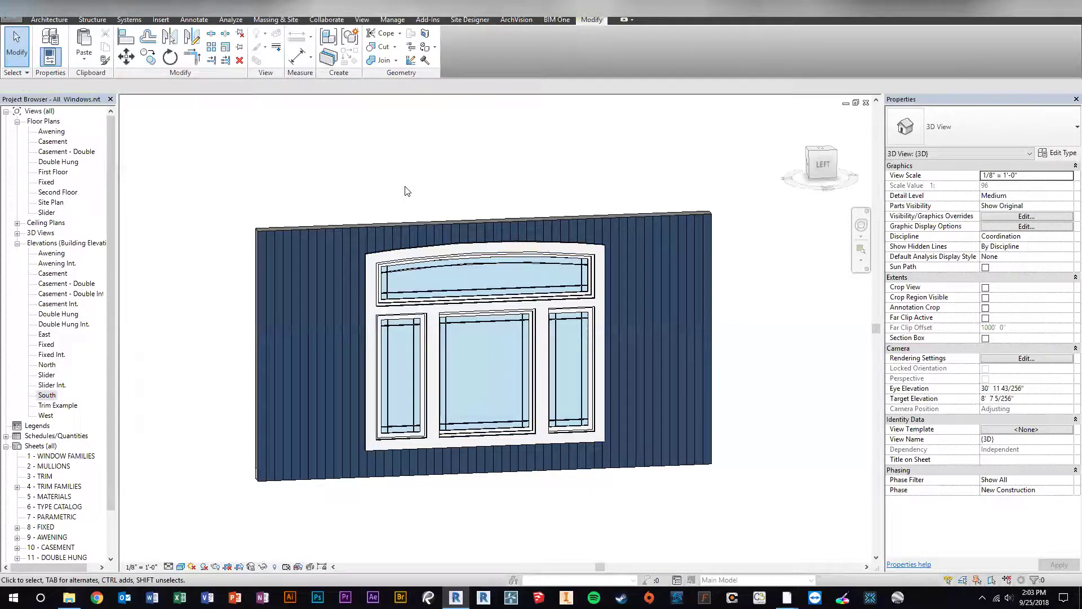
left_click(422, 252)
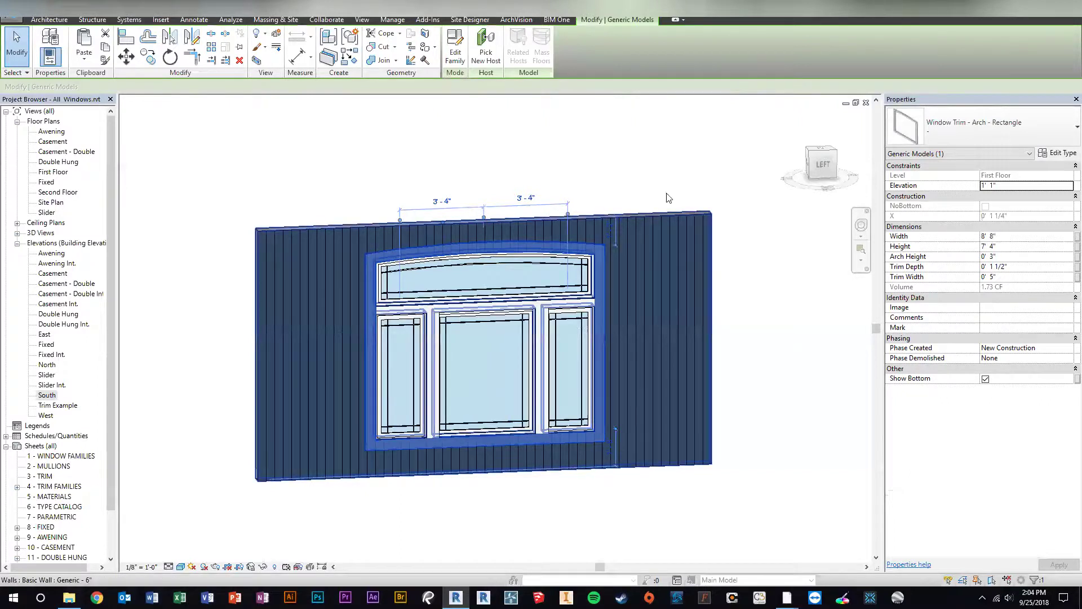
right_click(206, 254)
left_click(224, 176)
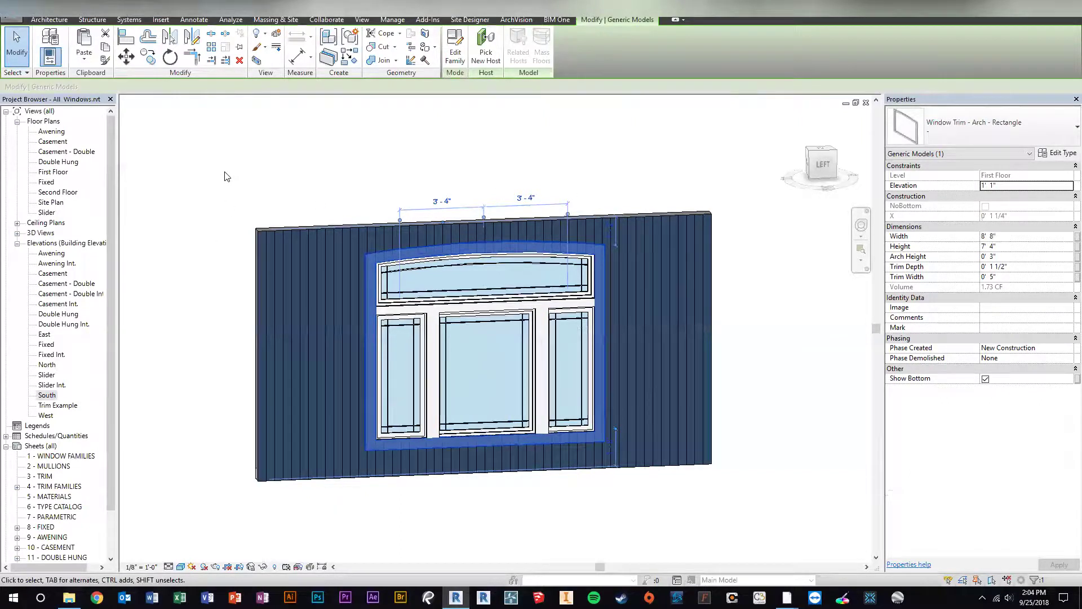
key("Escape")
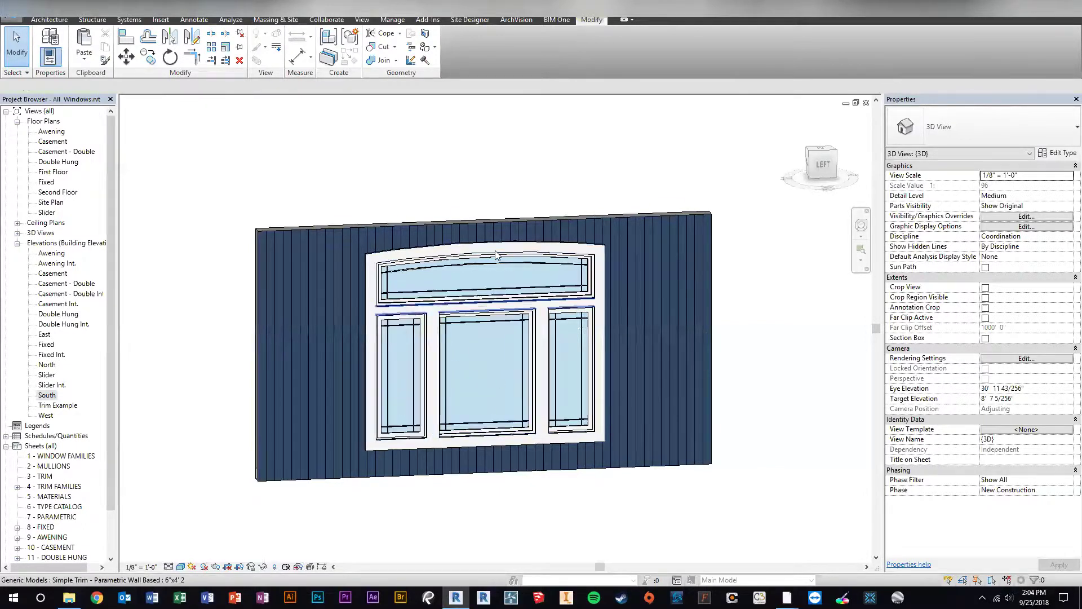
Review the complete window collection on the blue, brick and grey walls from the front in the 3D view
scroll(524, 307, "down", 3)
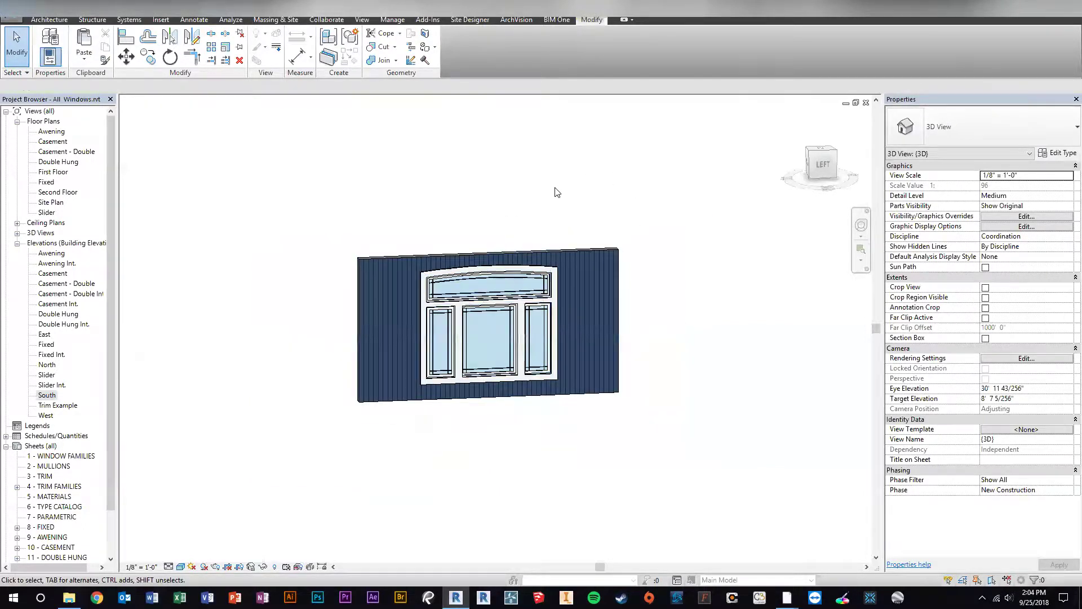
scroll(554, 318, "up", 2)
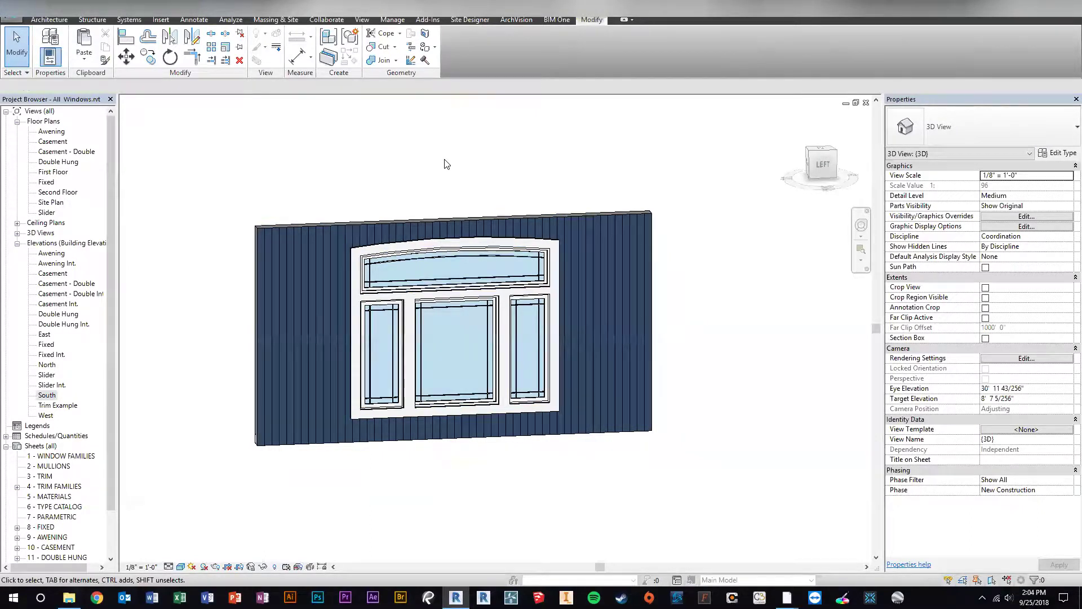
scroll(452, 184, "down", 5)
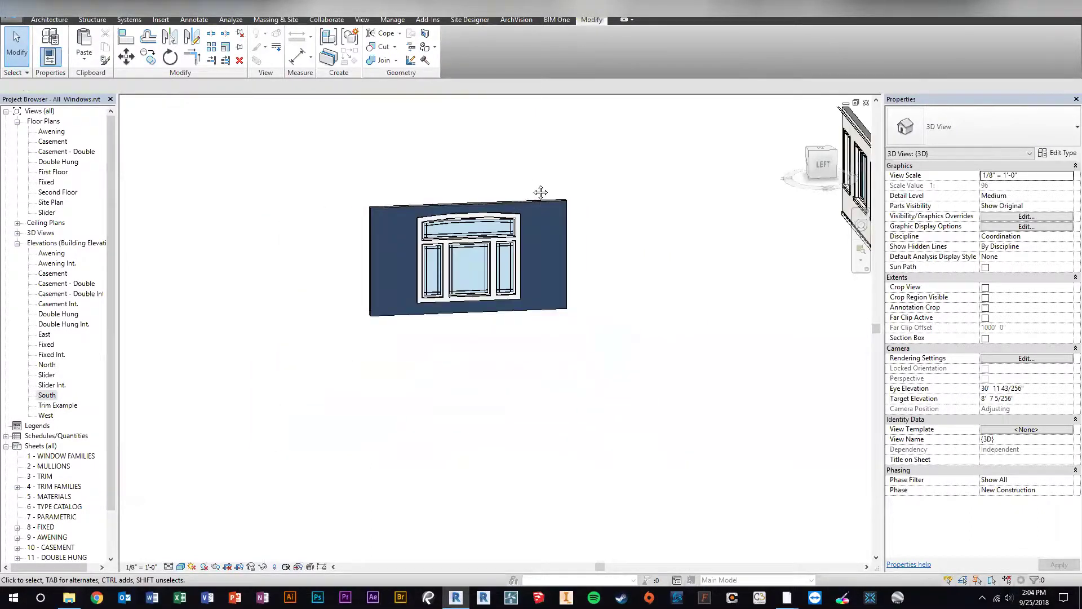
middle_click_drag(541, 192, 645, 281, "shift")
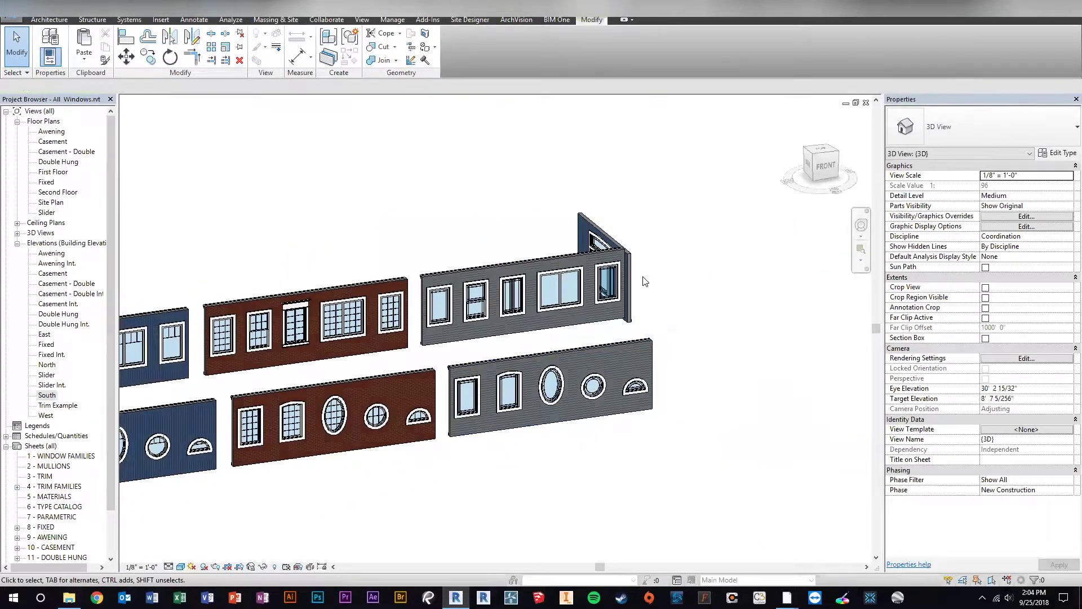
key("z")
key("f")
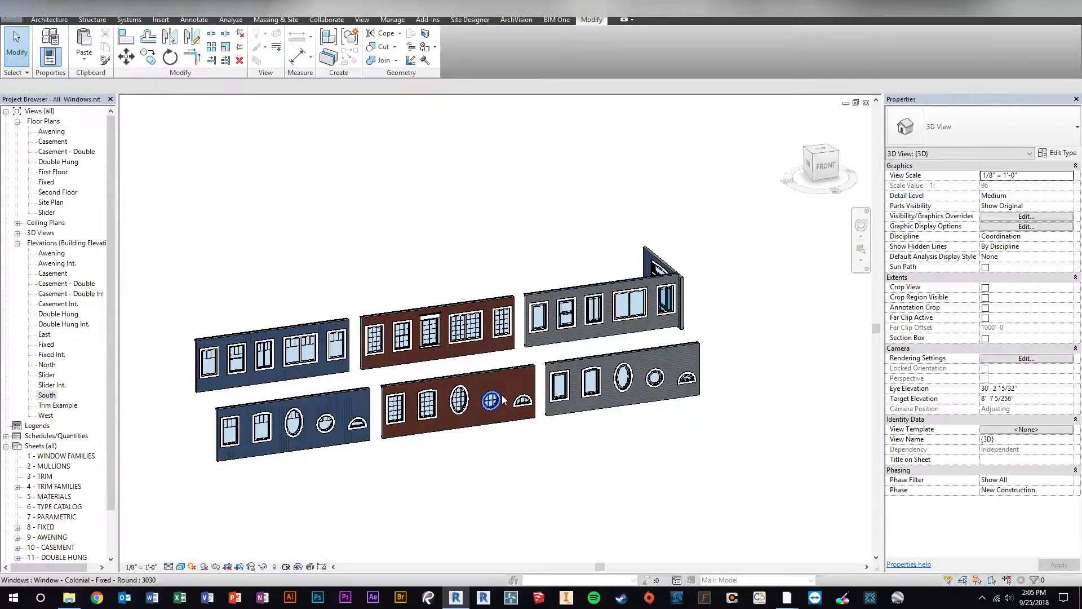
scroll(434, 337, "up", 5)
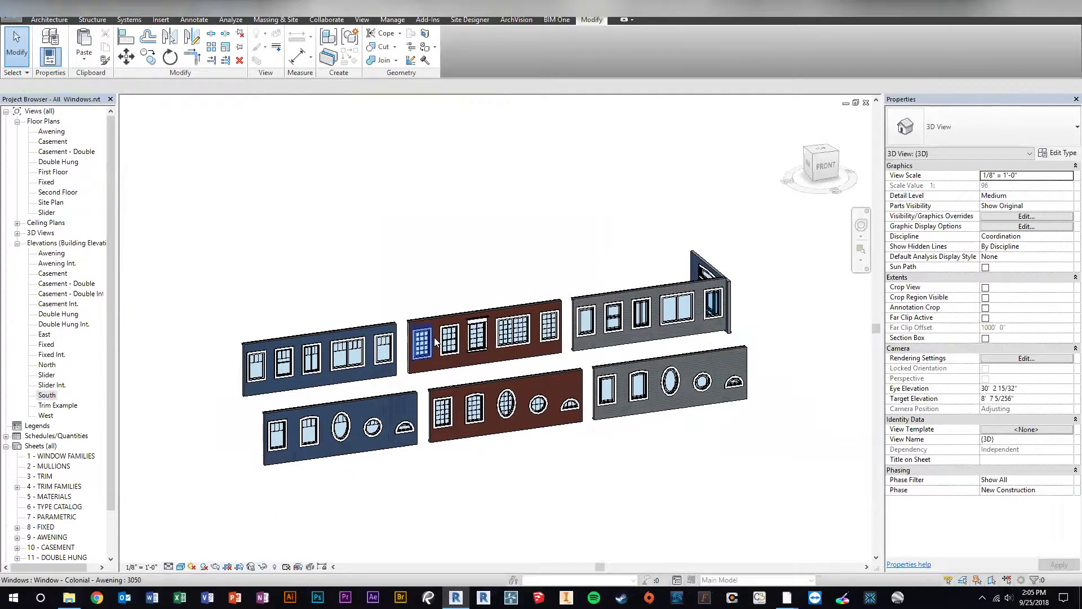
scroll(471, 332, "down", 2)
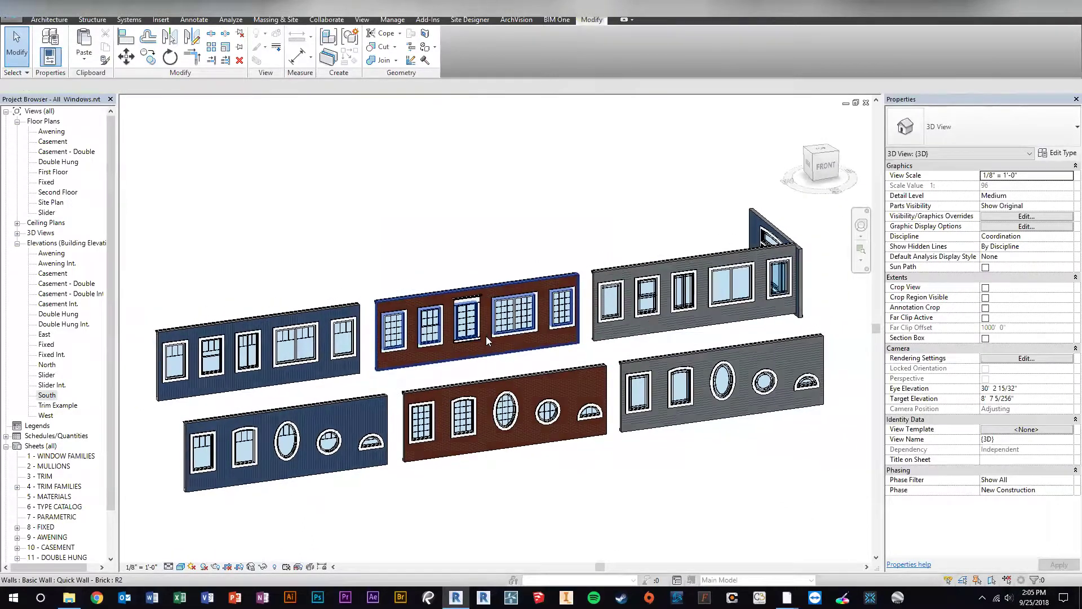